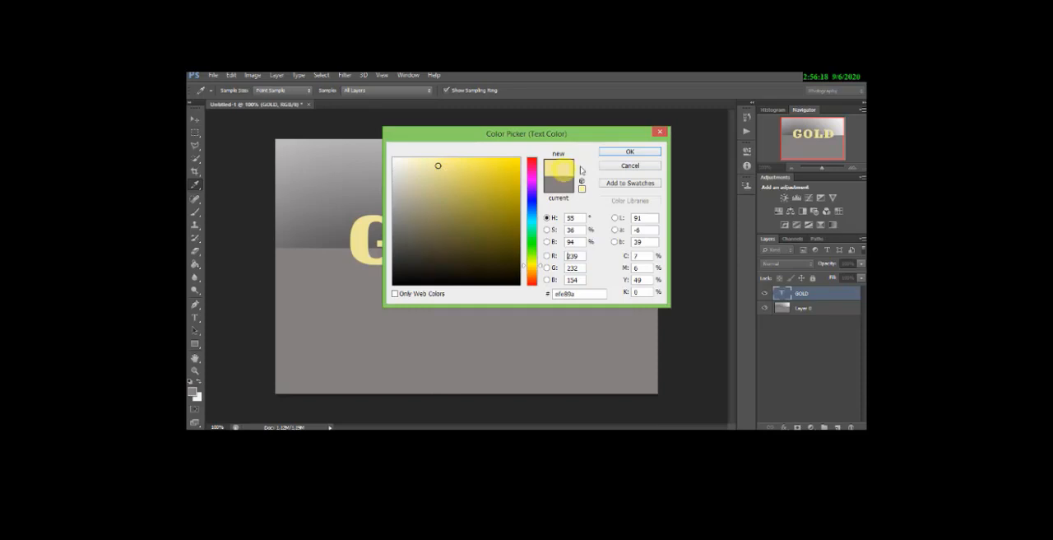
- Apply the pale yellow colour #efe89a to the GOLD text and nudge the text slightly to the right
click(629, 152)
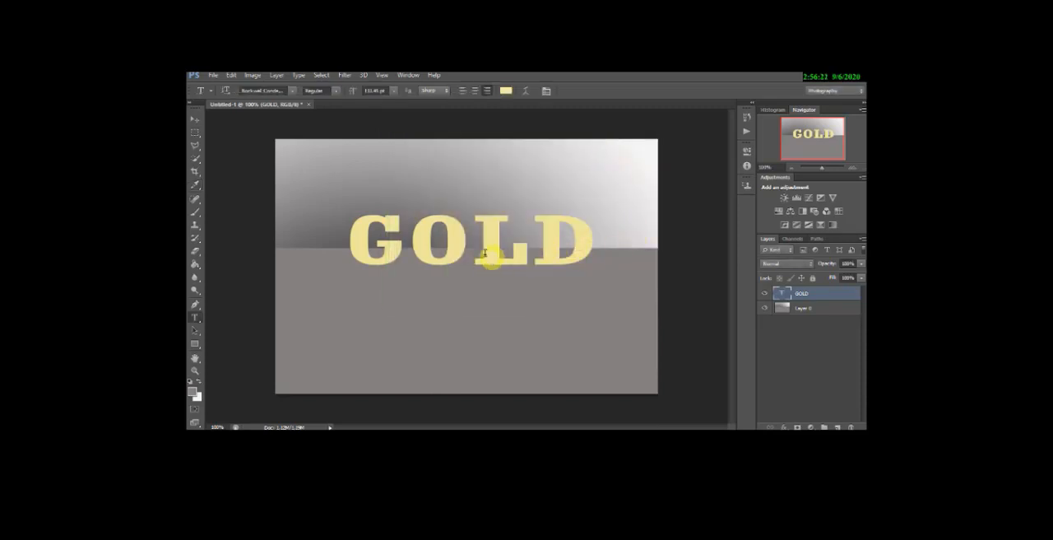
click(195, 119)
drag(338, 240, 607, 352)
click(196, 131)
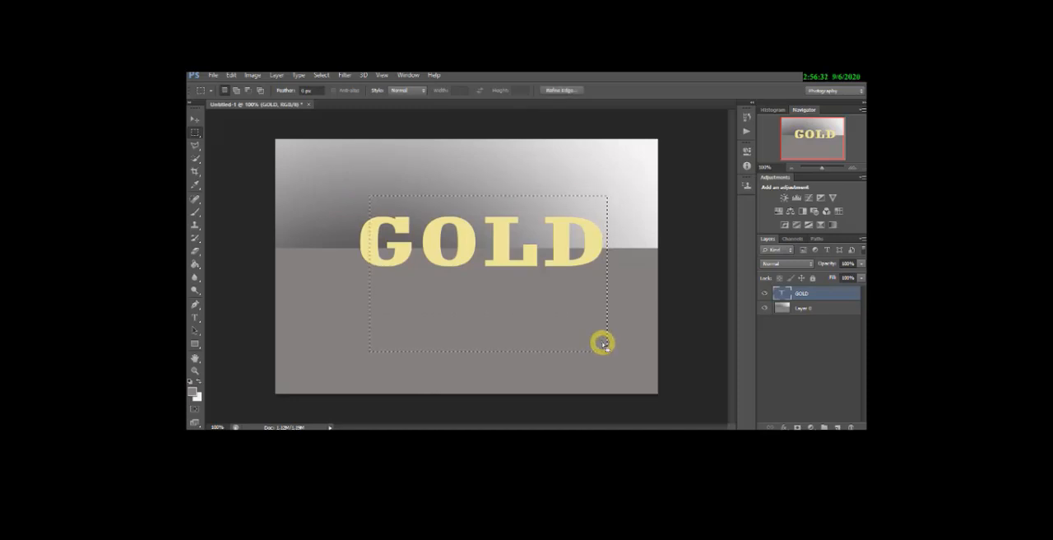
key(ctrl+d)
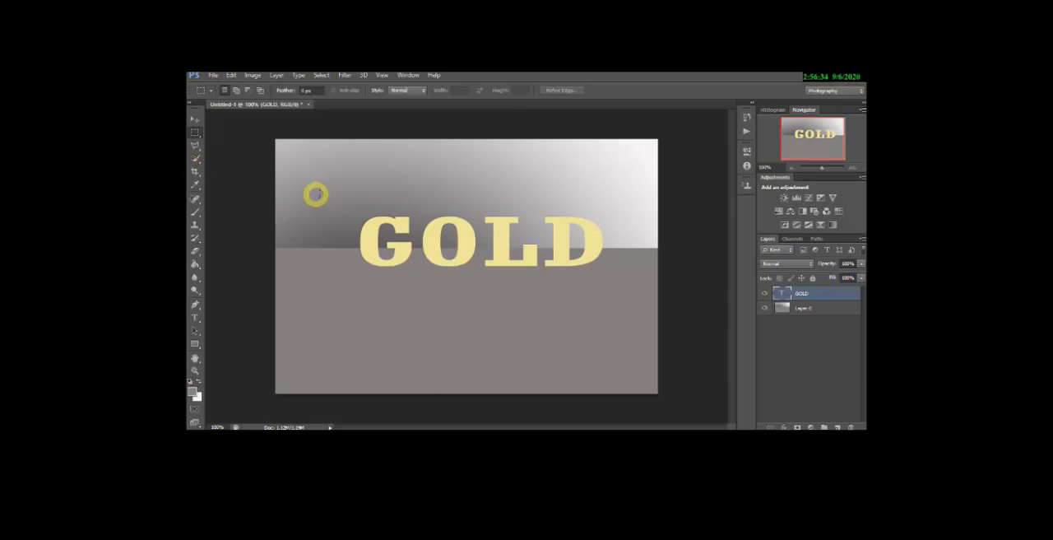
- Copy a rectangular selection around the whole GOLD text and paste it as a new layer
drag(321, 192, 637, 332)
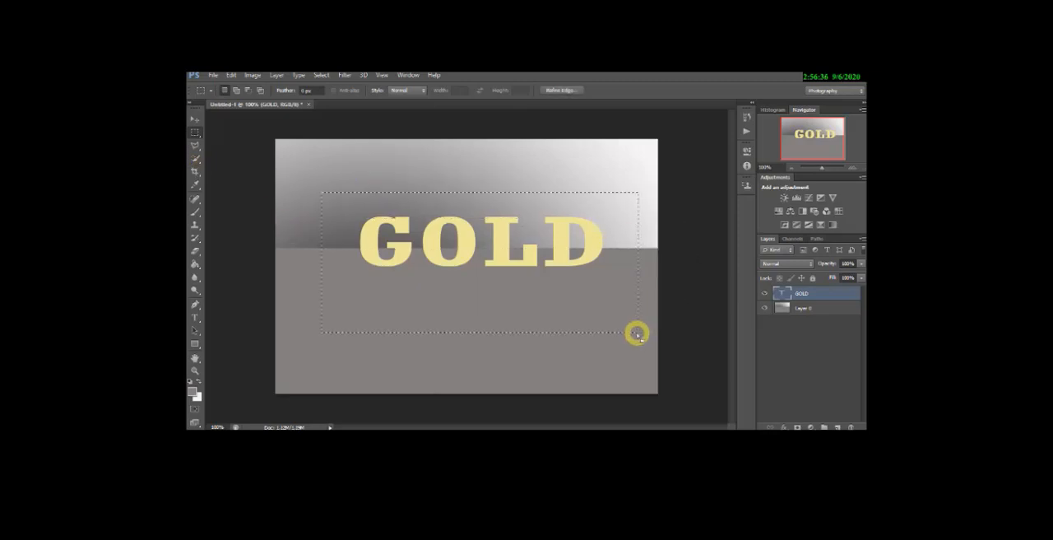
key(ctrl+c)
key(ctrl+v)
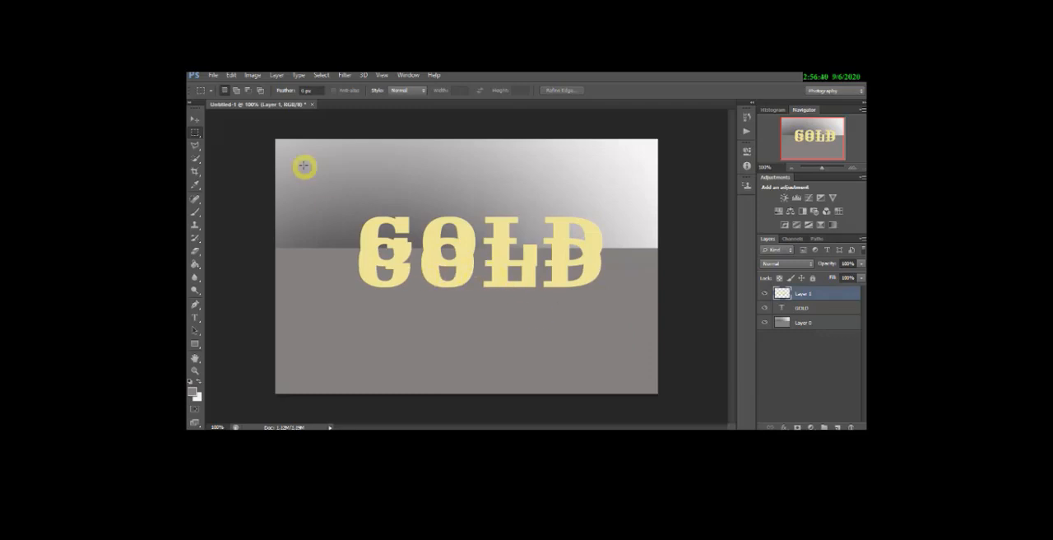
- Move the pasted GOLD copy to the lower part of the canvas and nudge the original text layer slightly up
click(194, 120)
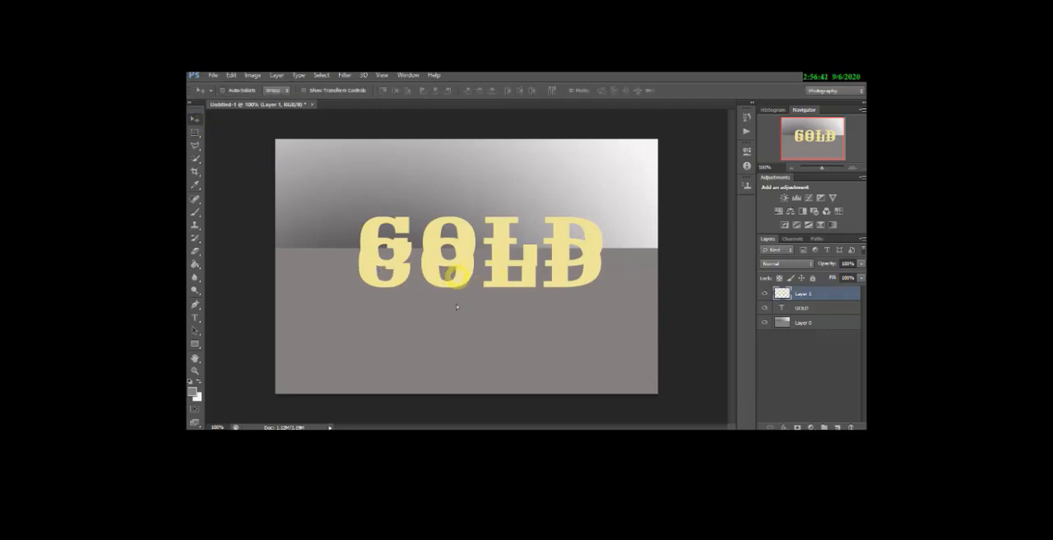
drag(449, 282, 428, 375)
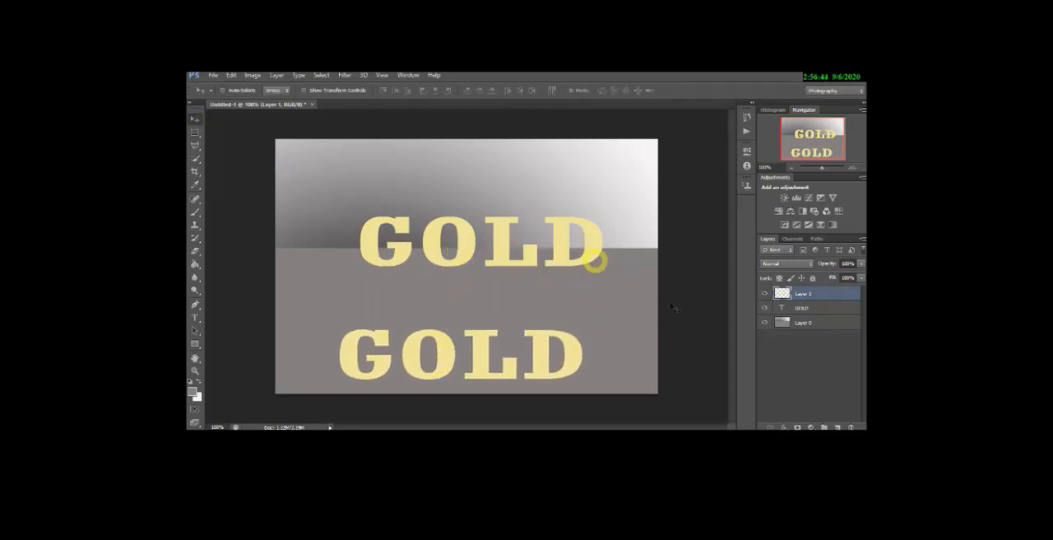
click(820, 309)
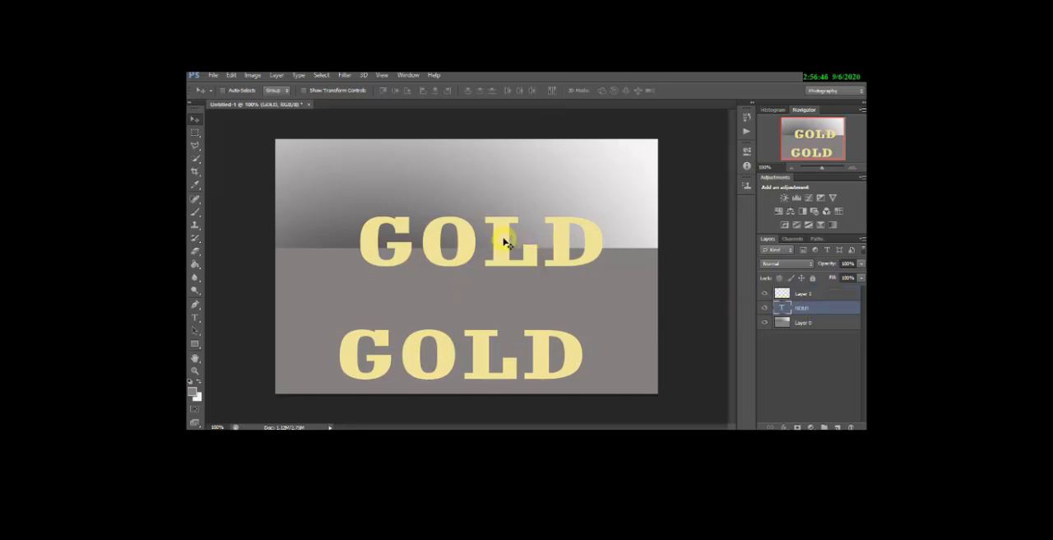
mouse_move(500, 237)
mouse_down()
mouse_move(496, 253)
mouse_move(502, 219)
mouse_move(508, 236)
mouse_up()
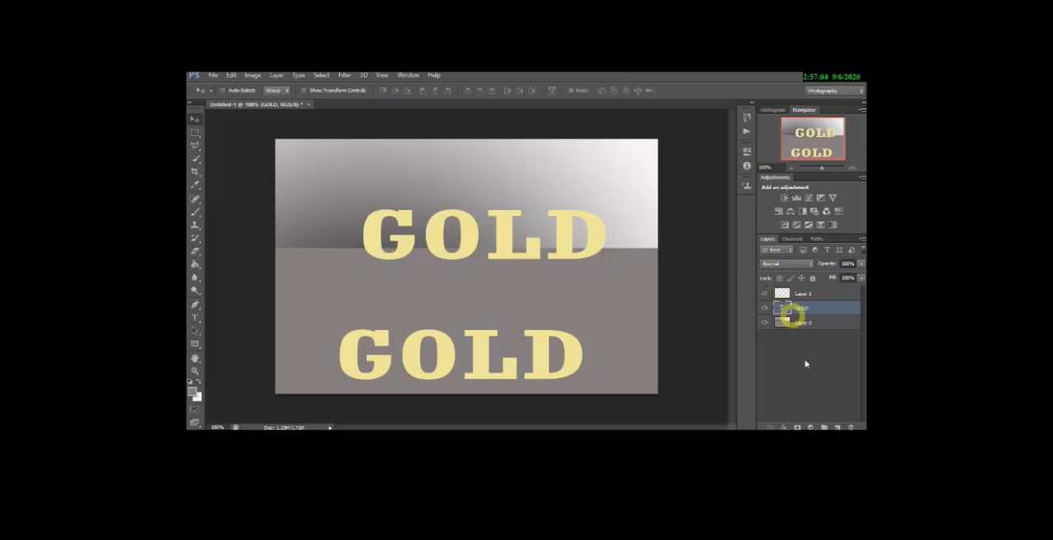
- Add a Satin layer effect to the original GOLD text layer, keeping the text visible beside the effect settings
click(797, 426)
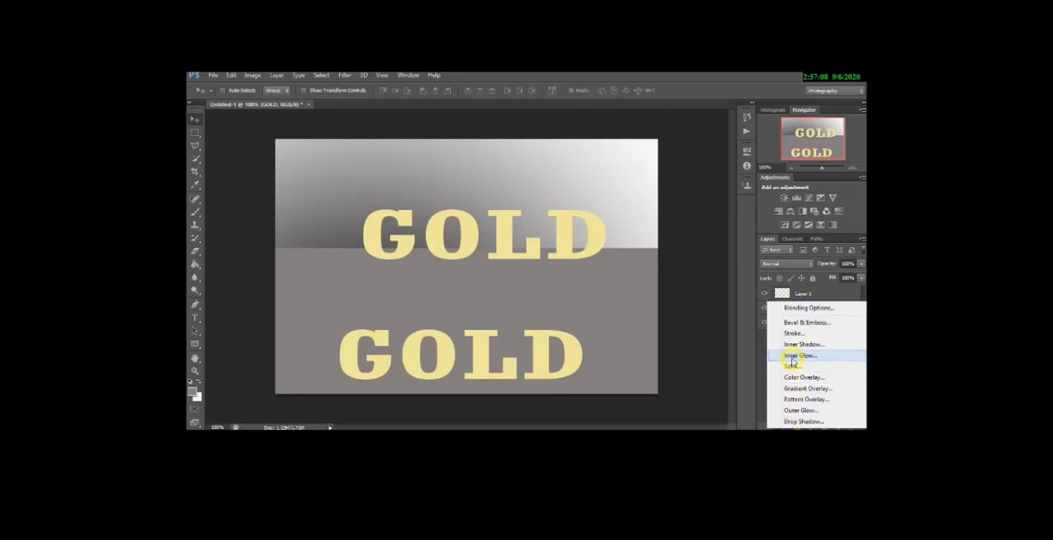
click(755, 395)
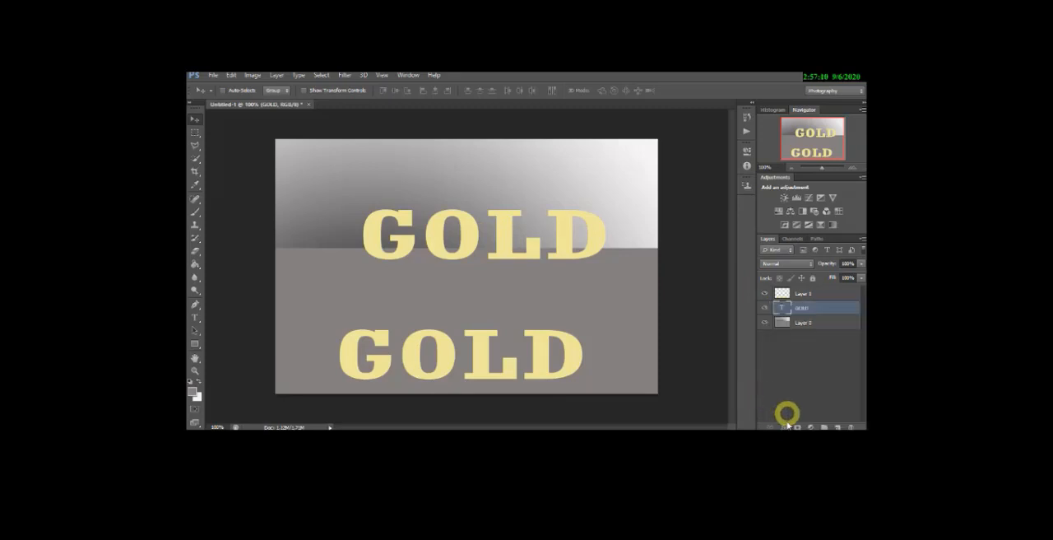
click(783, 426)
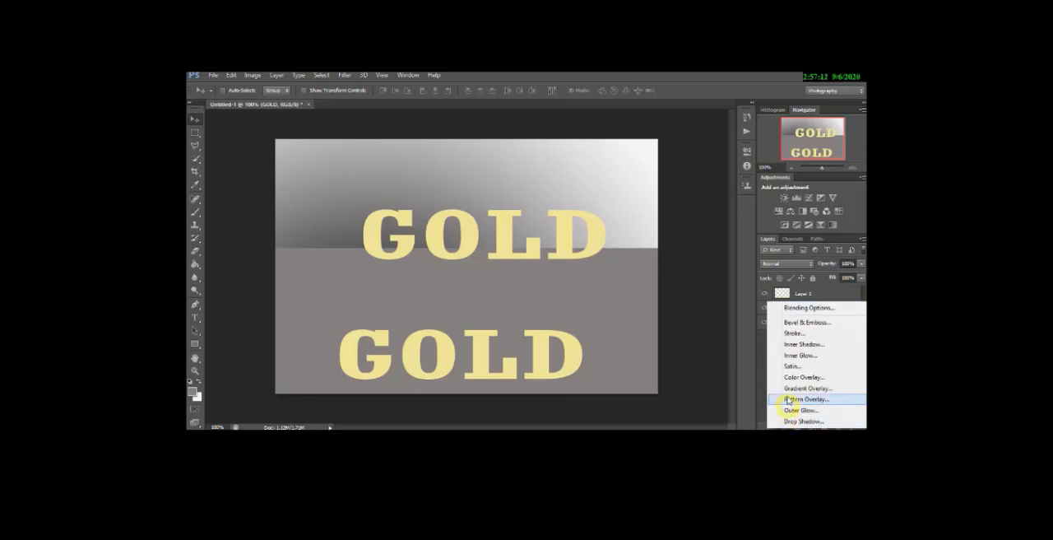
click(793, 366)
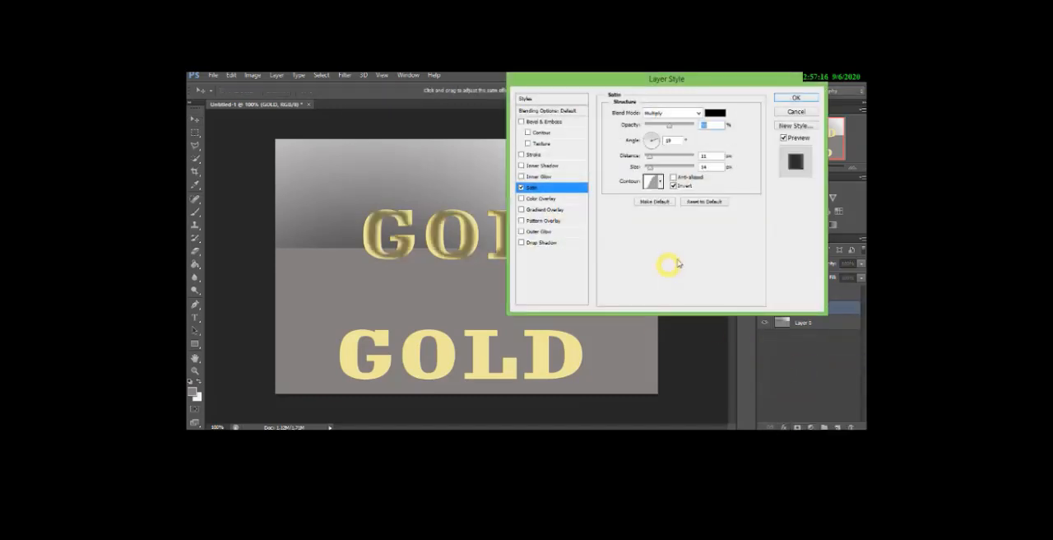
drag(594, 85, 713, 118)
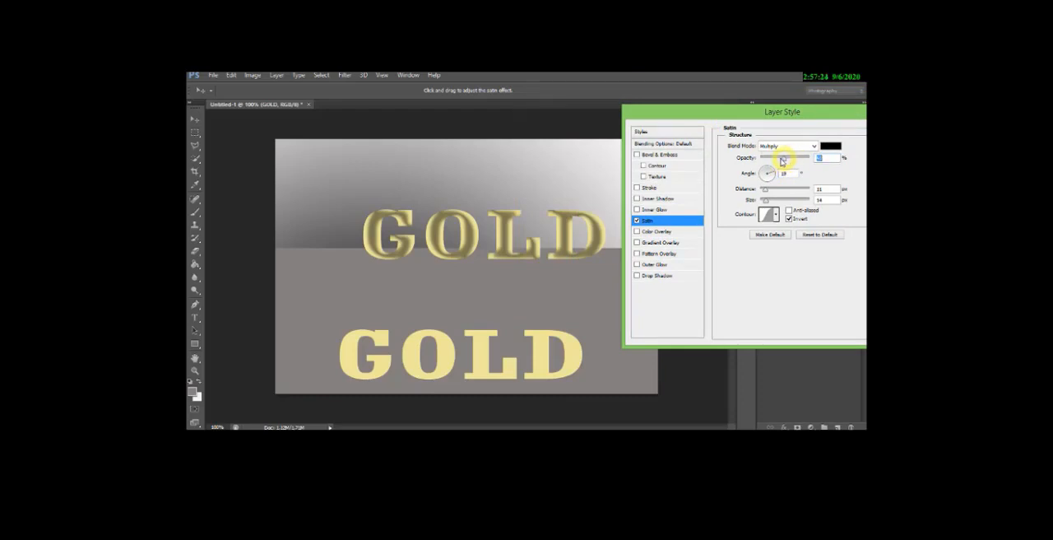
- Configure the Satin effect with the double-peak contour, distance 1 px, size 4 px and slightly reduced opacity
mouse_move(782, 160)
mouse_down()
mouse_move(769, 160)
mouse_move(793, 162)
mouse_up()
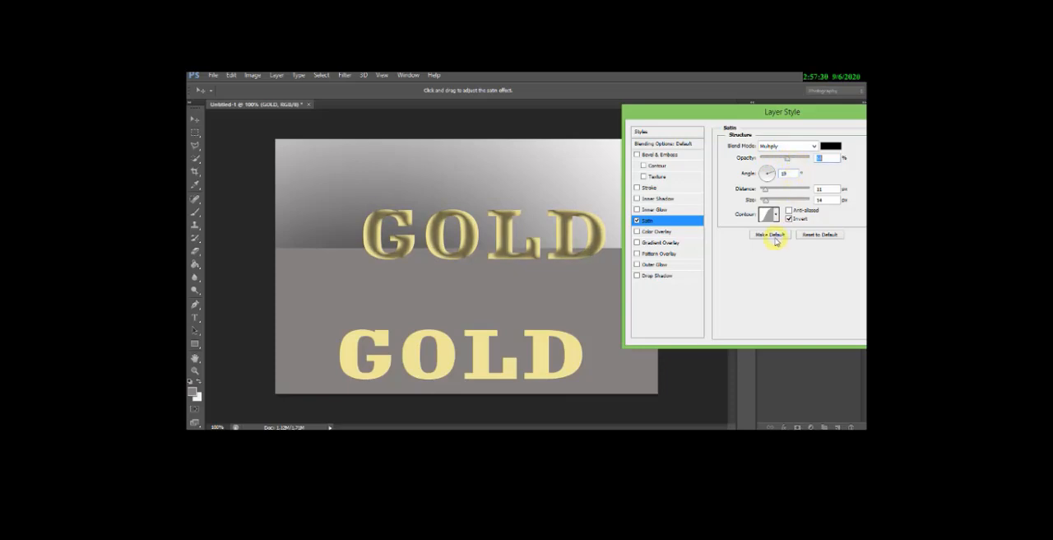
drag(767, 191, 772, 194)
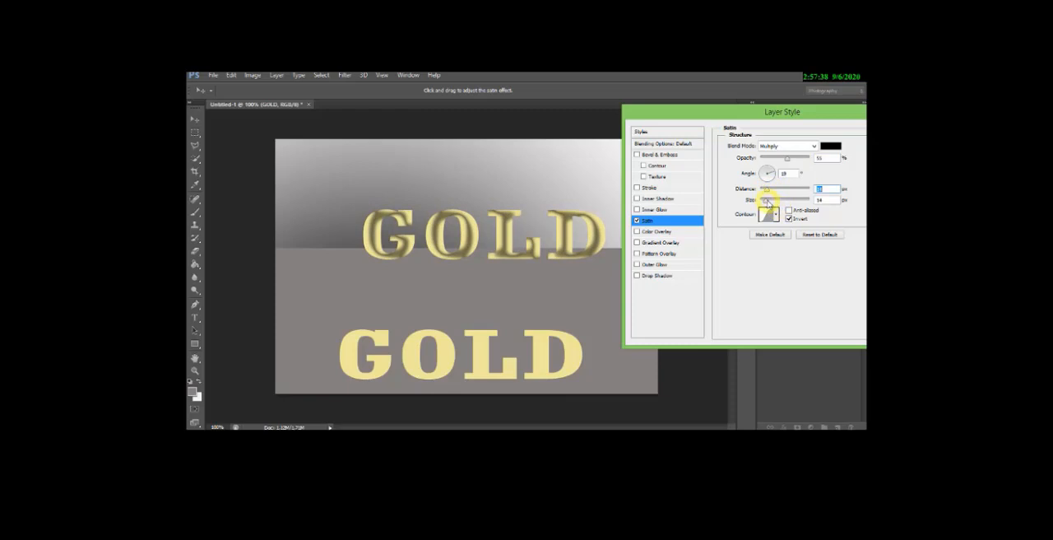
click(775, 213)
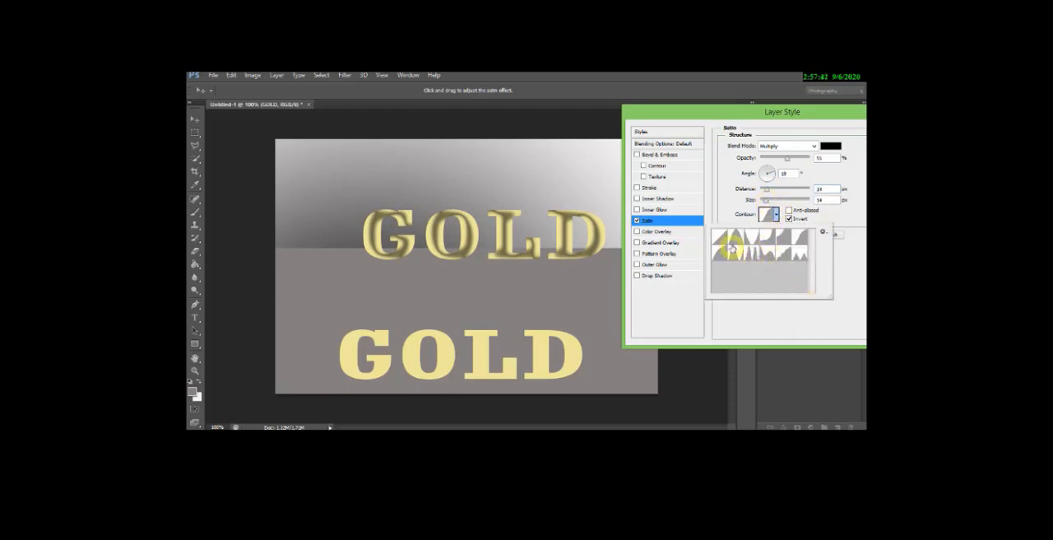
click(754, 255)
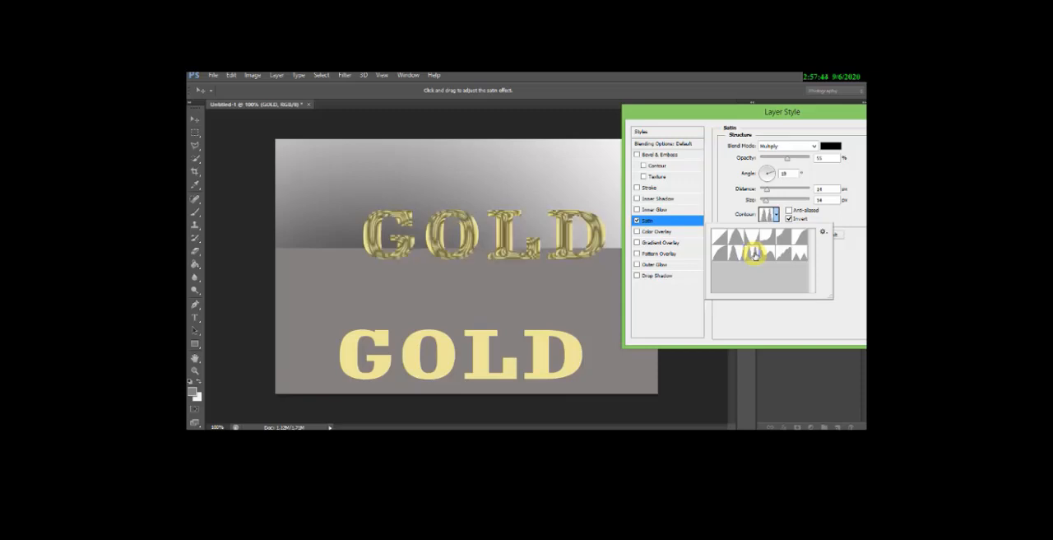
mouse_move(766, 191)
mouse_down()
mouse_move(820, 197)
mouse_move(765, 190)
mouse_move(764, 204)
mouse_up()
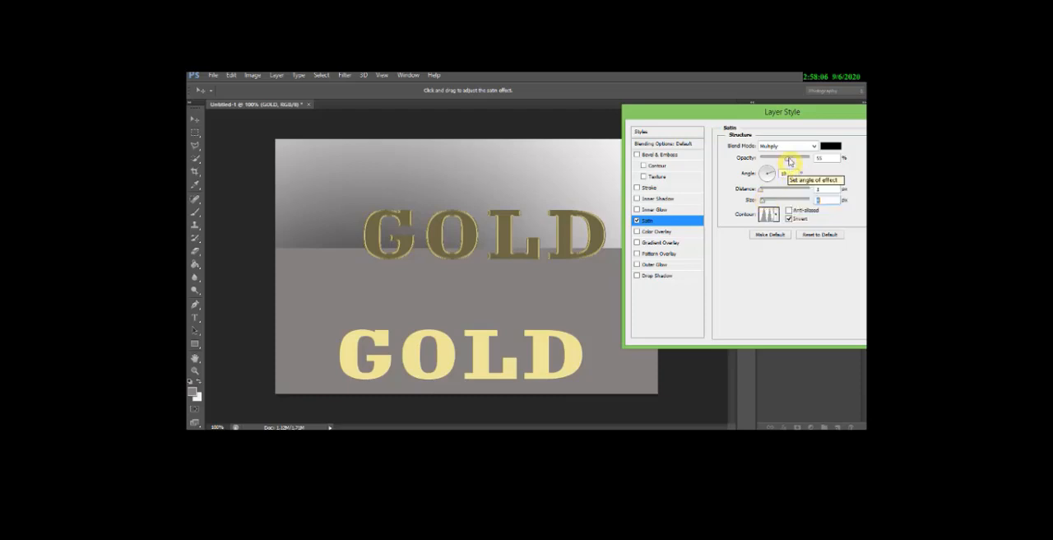
drag(789, 161, 779, 160)
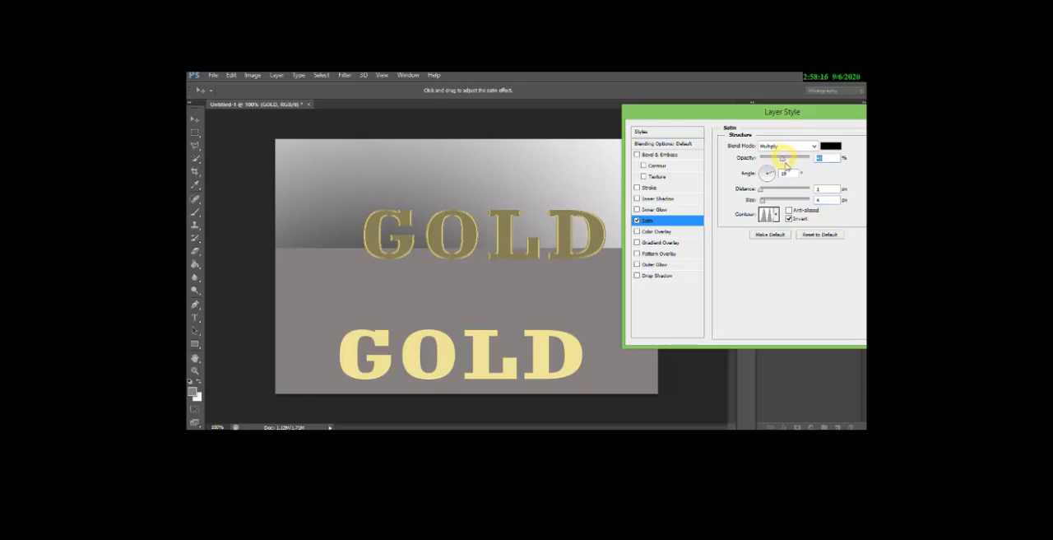
- Add Bevel & Emboss to the GOLD text with depth about 350%, comparing both directions and settling on Up
click(679, 155)
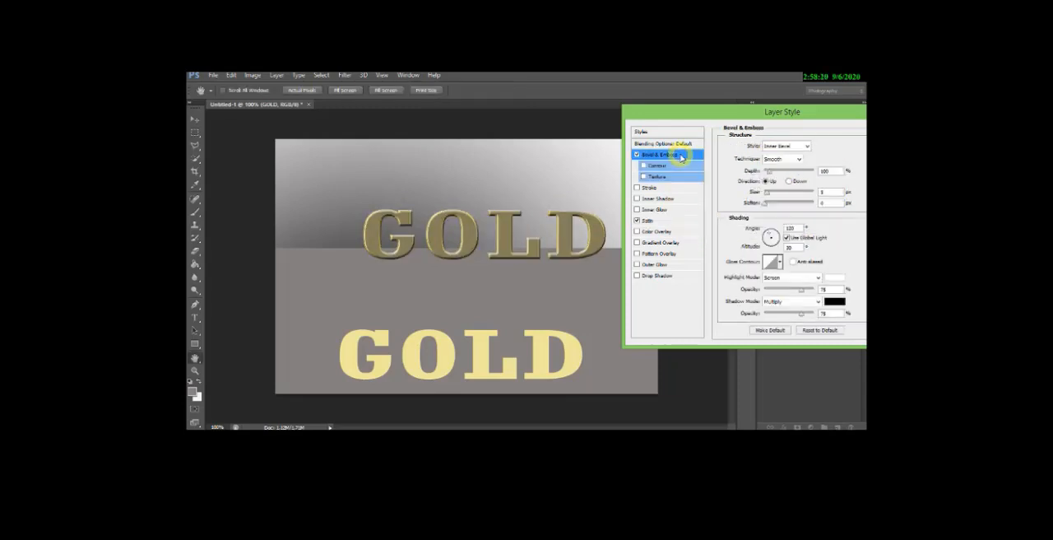
drag(770, 172, 790, 174)
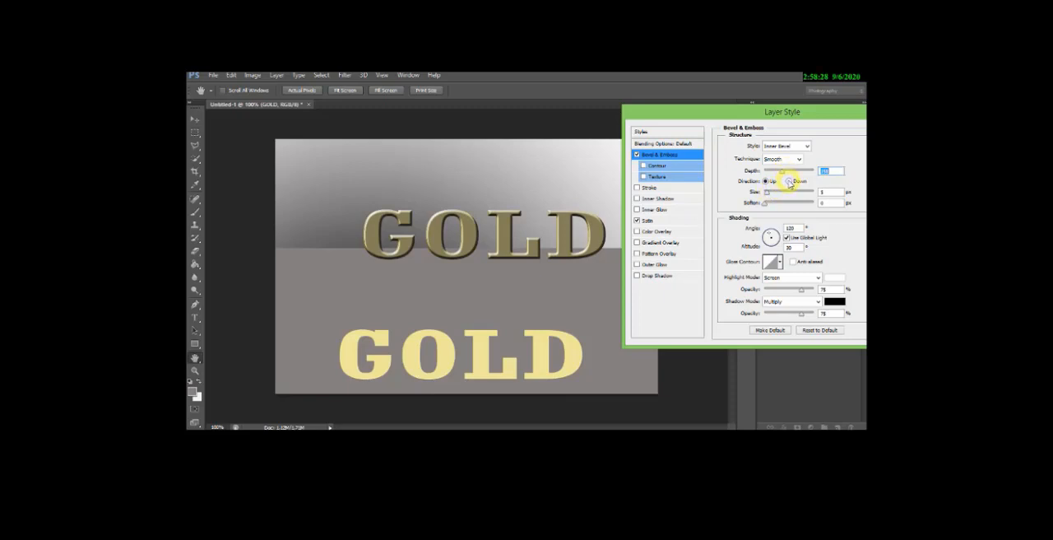
click(788, 181)
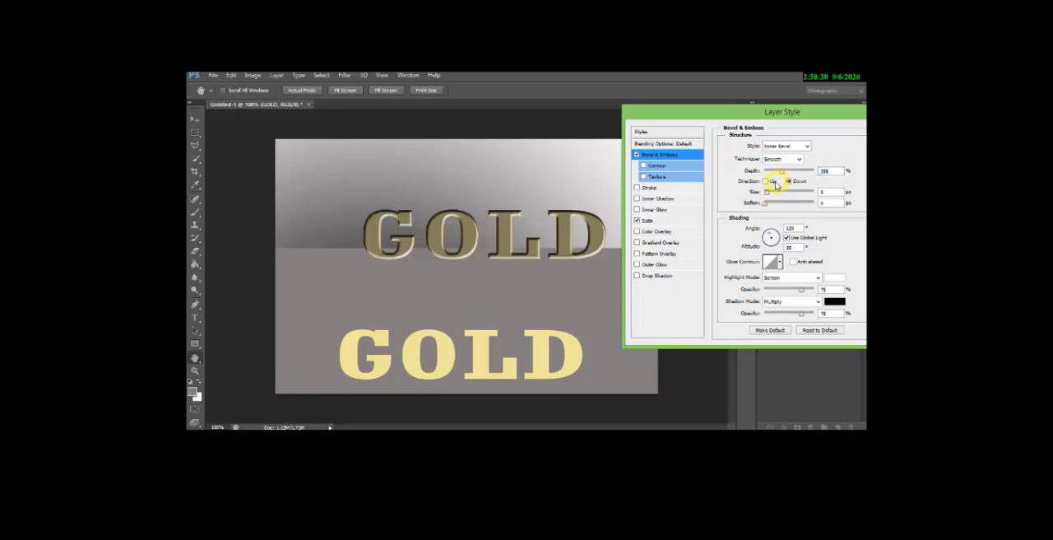
click(765, 182)
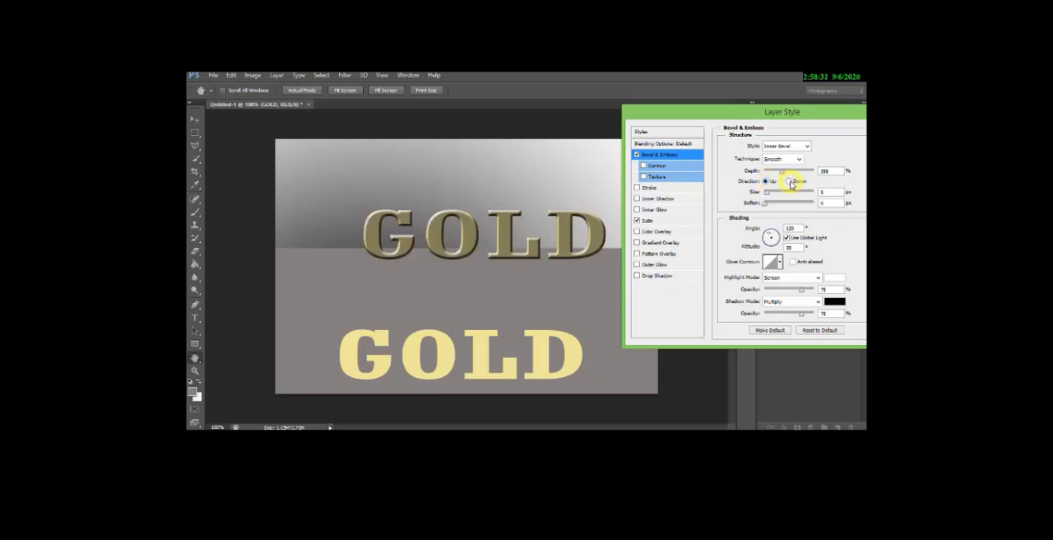
click(788, 181)
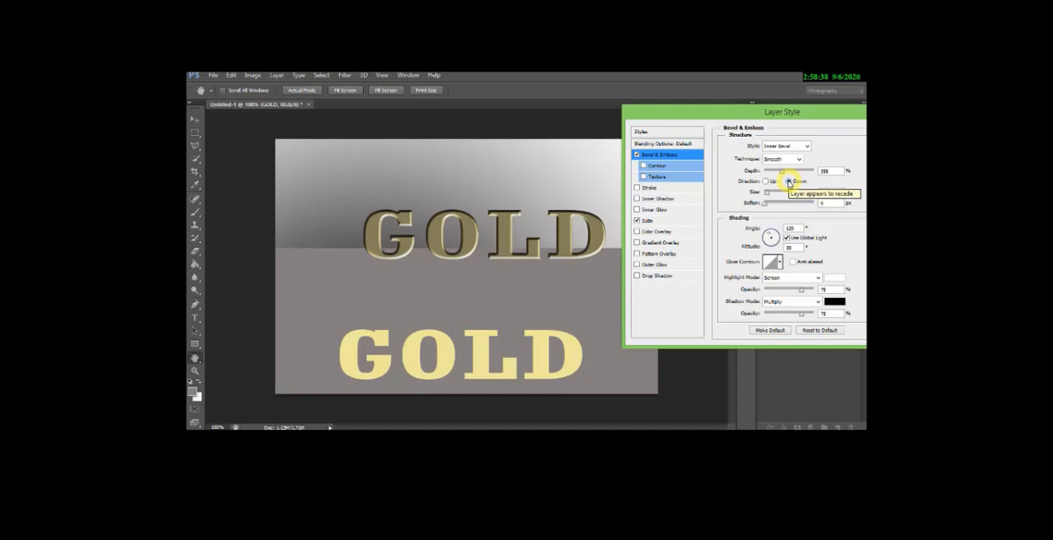
click(765, 181)
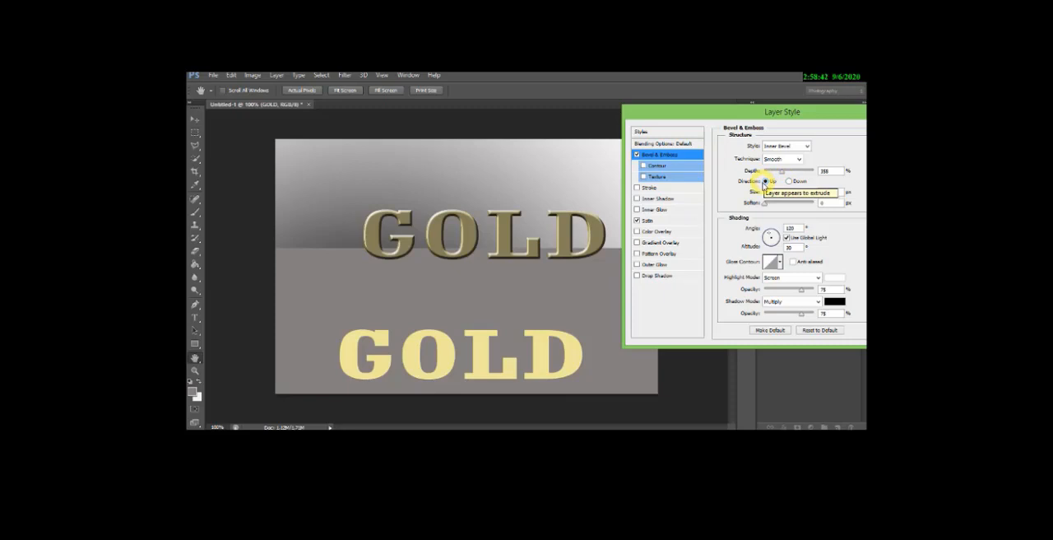
- Give the bevel the double-peak gloss contour and set Soften to about 1 px
mouse_move(766, 205)
mouse_down()
mouse_move(823, 203)
mouse_move(773, 204)
mouse_up()
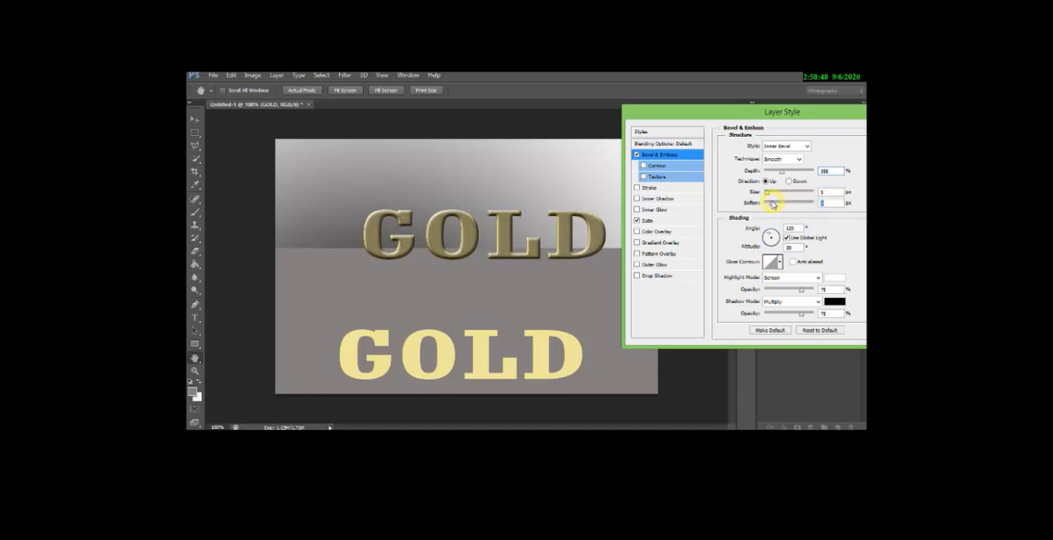
click(780, 262)
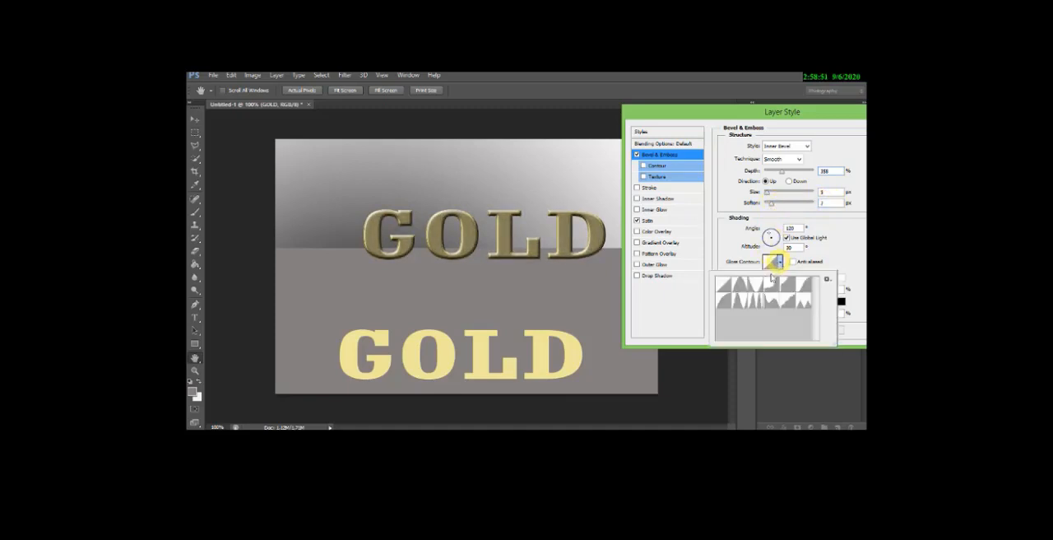
click(755, 302)
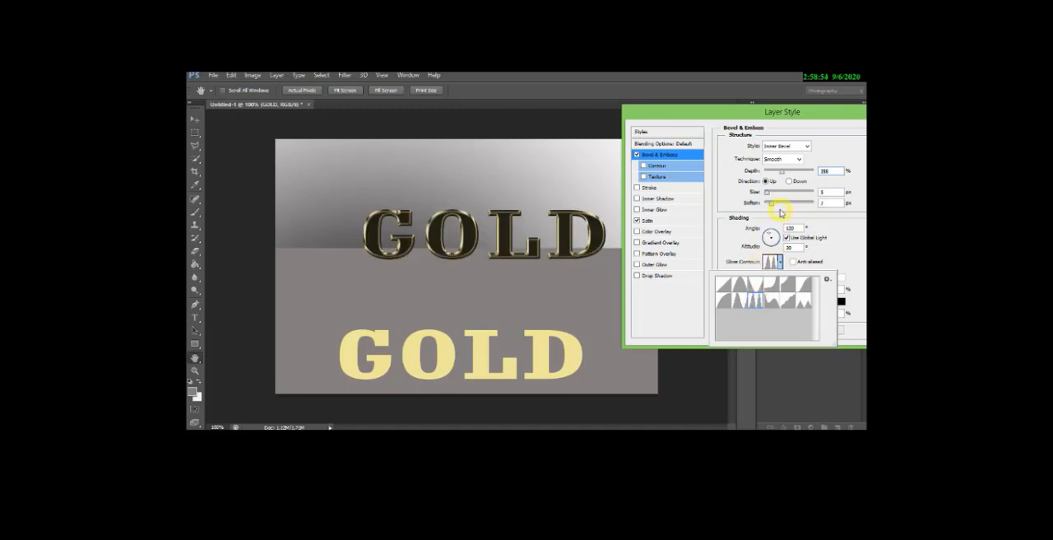
mouse_move(773, 205)
mouse_down()
mouse_move(812, 206)
mouse_move(765, 204)
mouse_up()
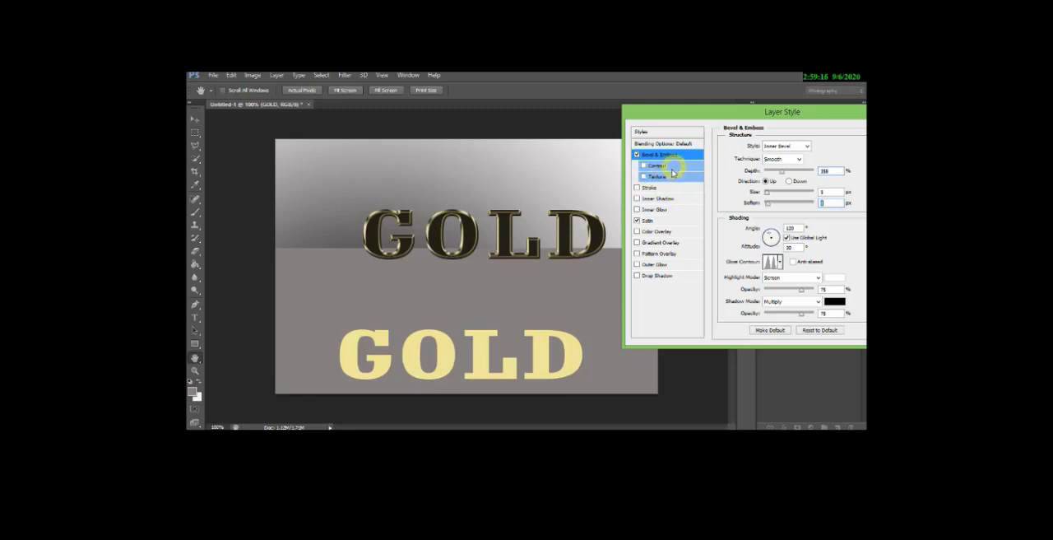
- Add a Color Overlay to the GOLD text in pale yellow #e9ee91
click(671, 232)
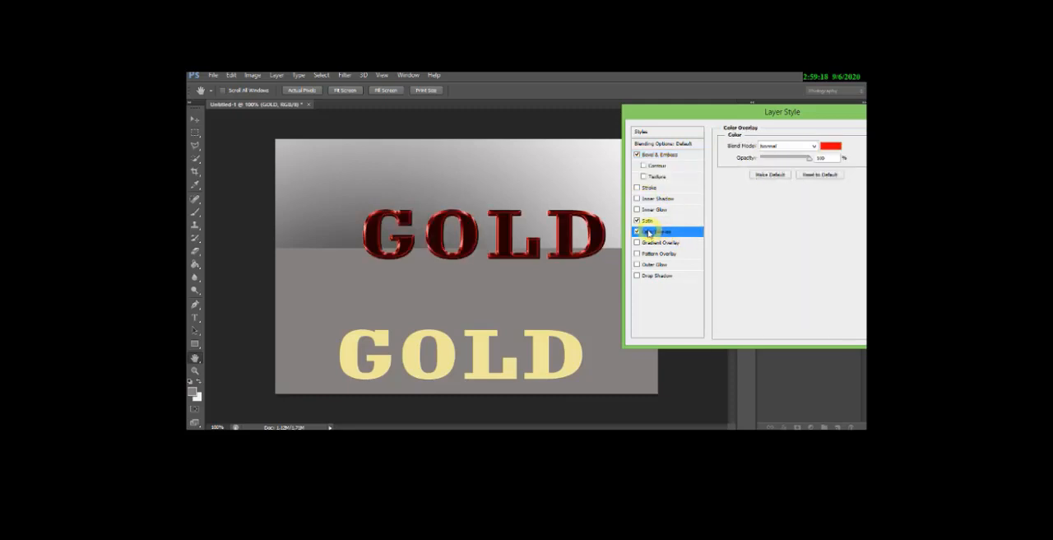
click(832, 146)
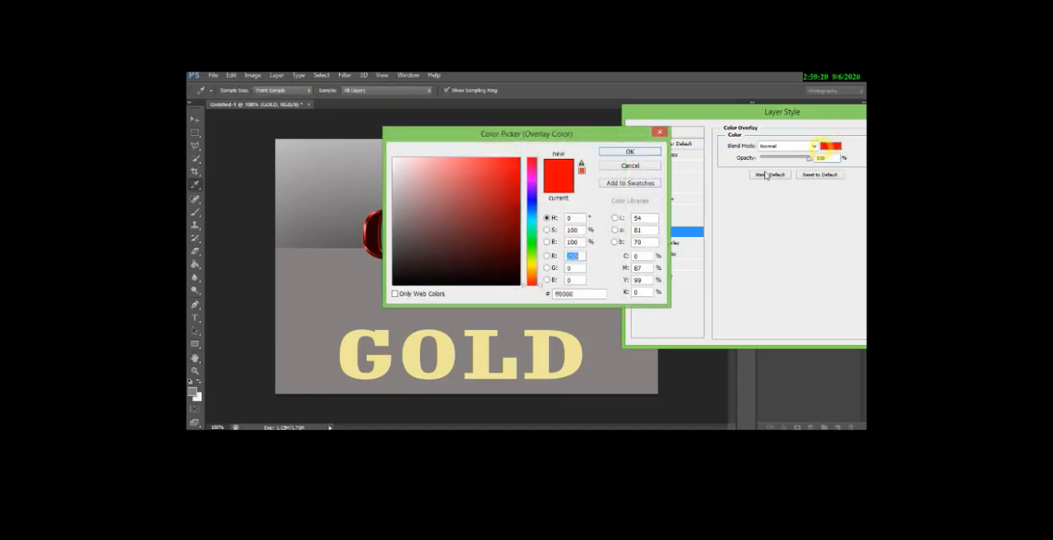
click(530, 265)
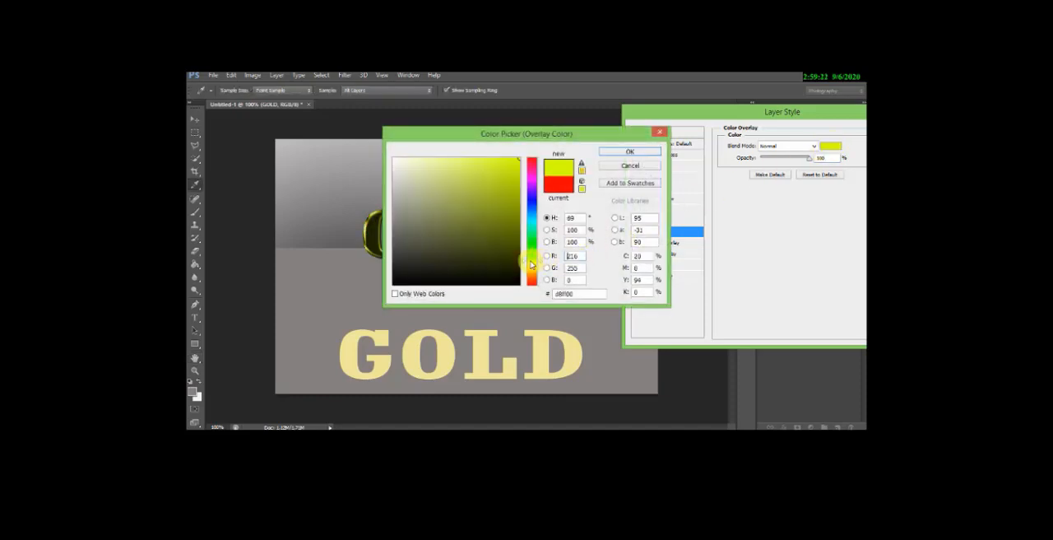
drag(530, 264, 531, 265)
drag(478, 177, 443, 166)
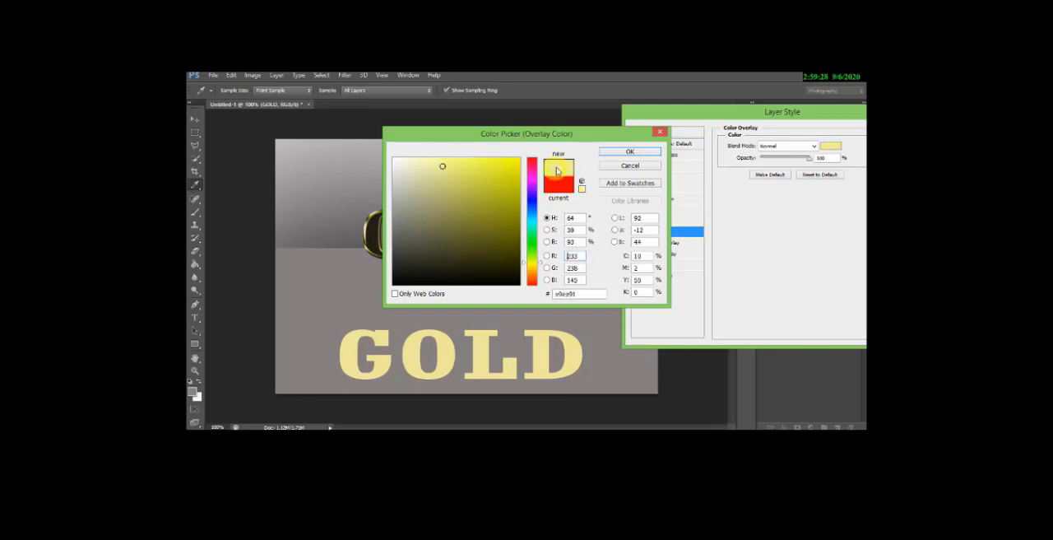
click(627, 153)
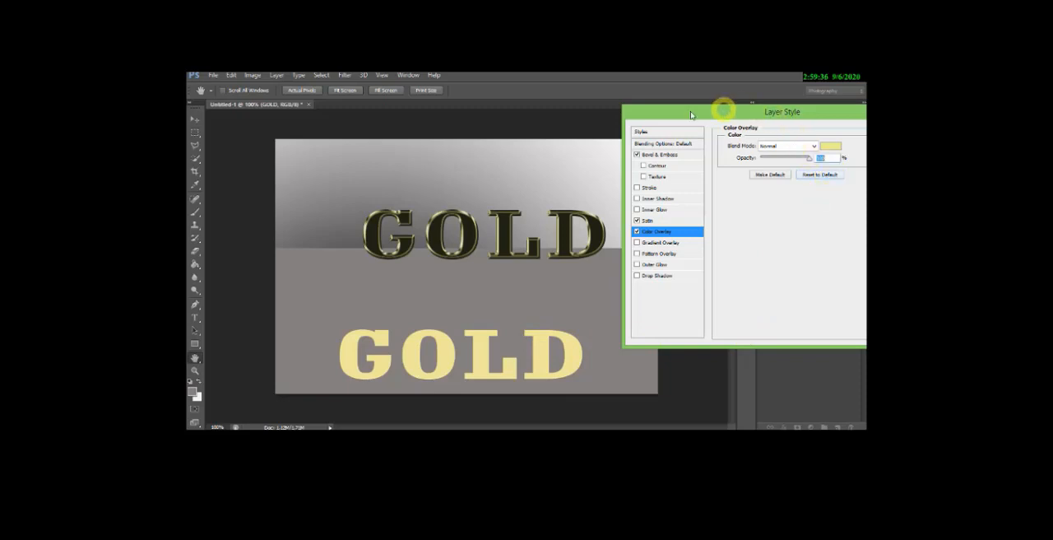
- Apply the layer styles and move the styled GOLD text to line up above the flat yellow copy
drag(726, 113, 630, 110)
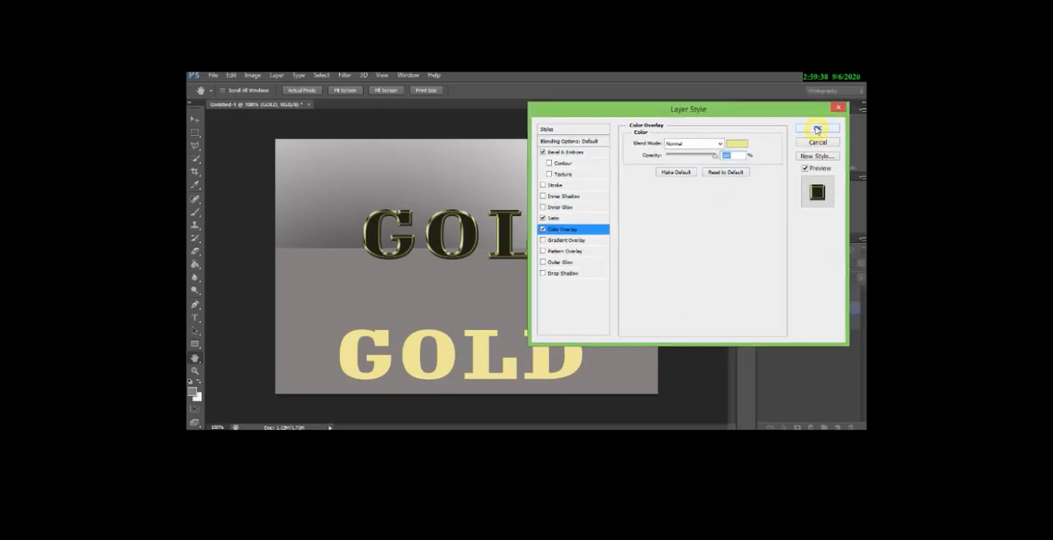
click(817, 129)
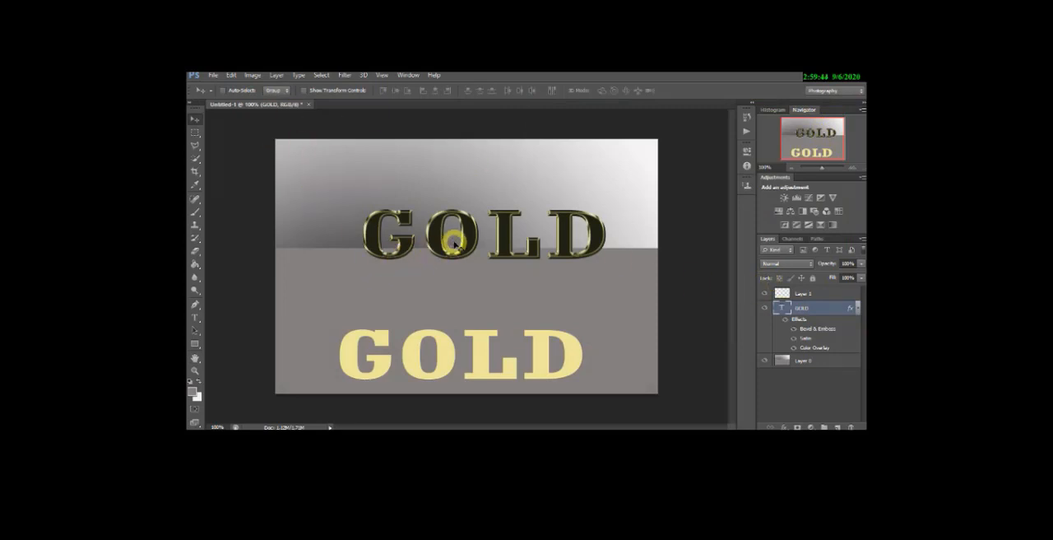
mouse_move(454, 242)
mouse_down()
mouse_move(437, 238)
mouse_move(453, 259)
mouse_move(437, 236)
mouse_move(441, 244)
mouse_up()
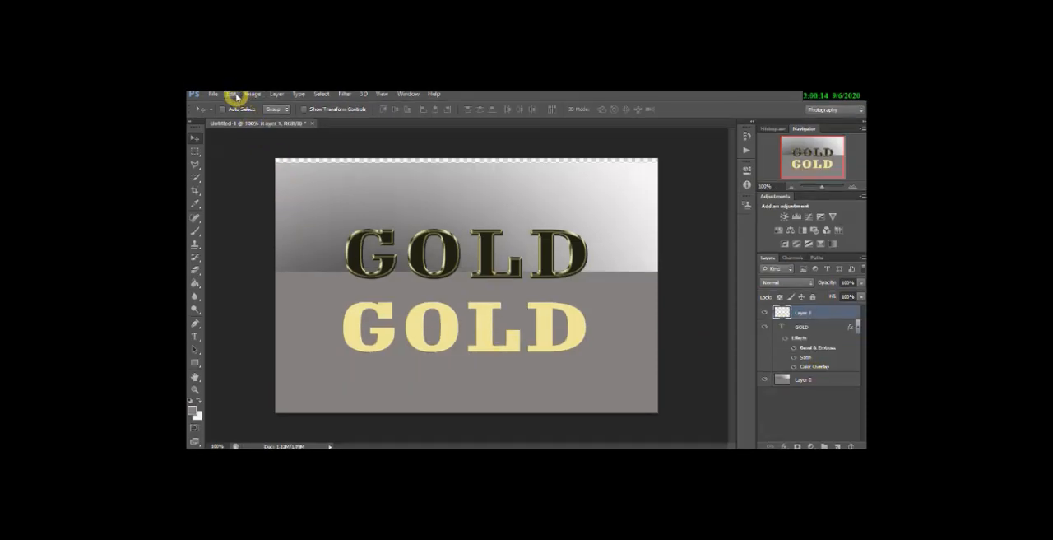
- Flip the flat yellow GOLD copy on Layer 1 vertically
click(235, 94)
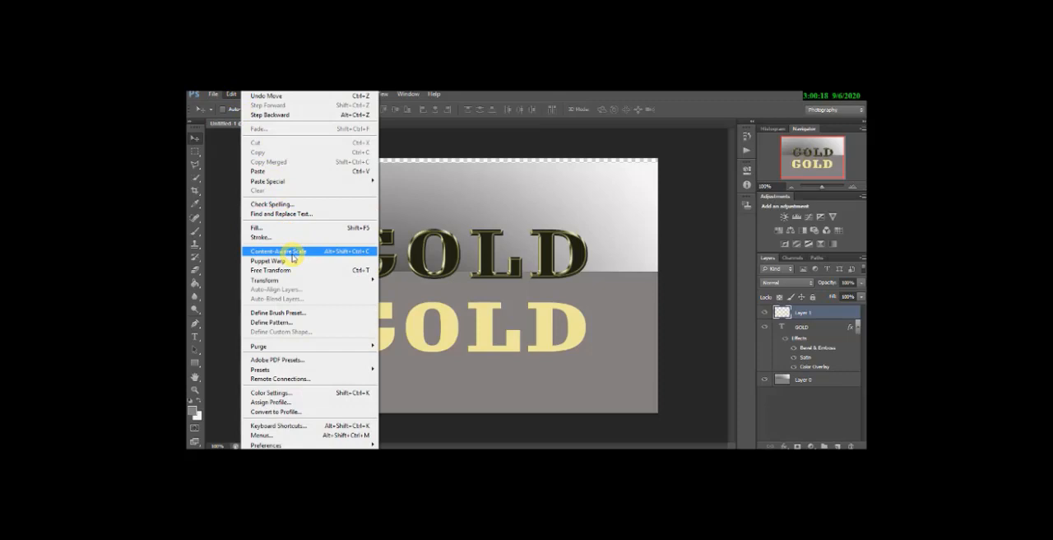
mouse_move(294, 281)
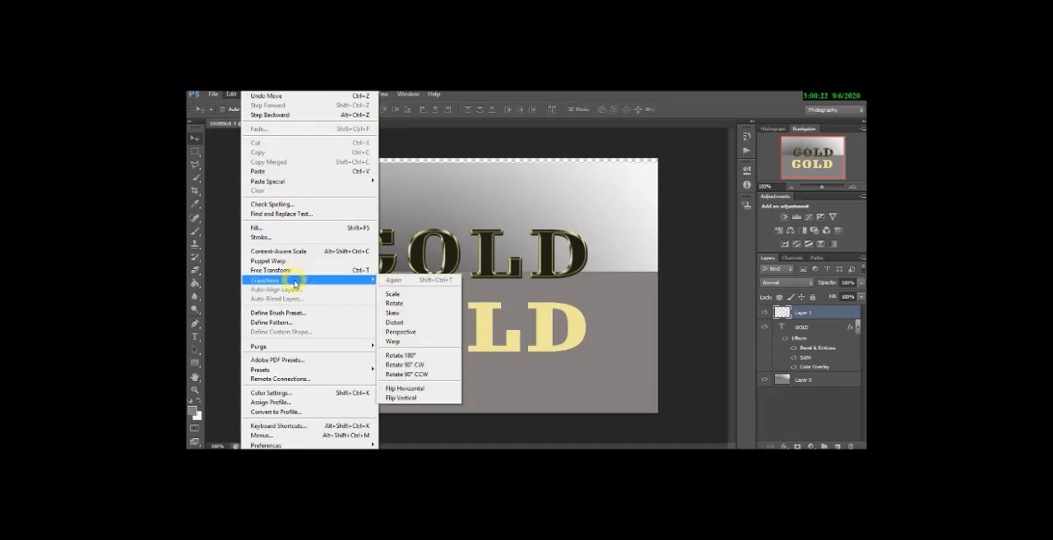
click(399, 295)
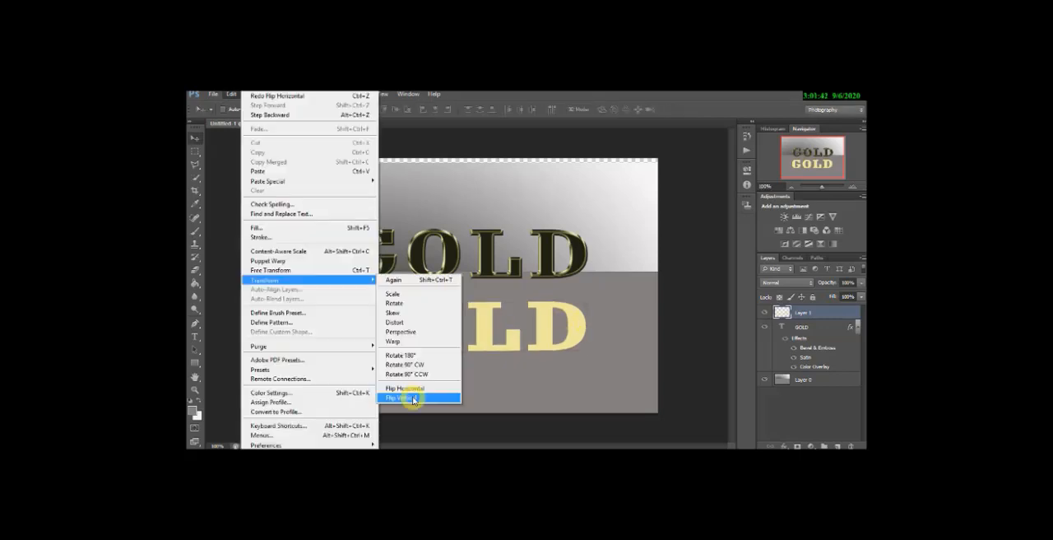
click(414, 400)
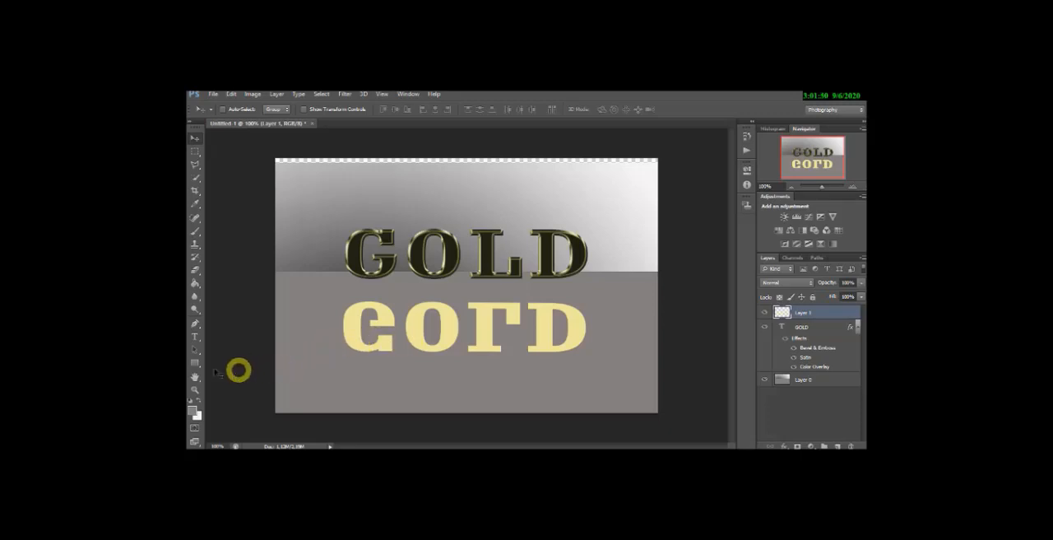
- Set the foreground color to a near-black
click(199, 284)
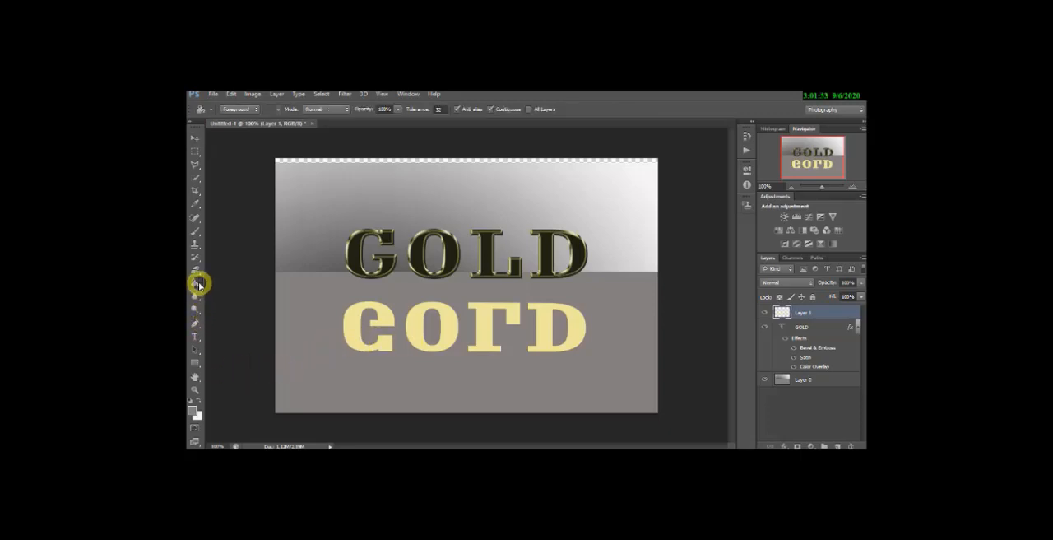
click(199, 365)
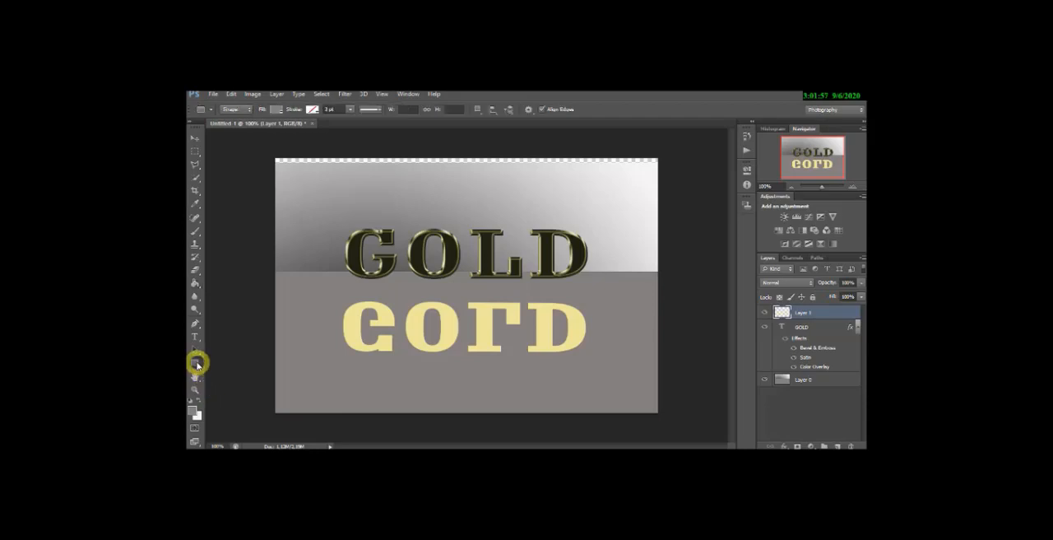
click(194, 409)
click(394, 290)
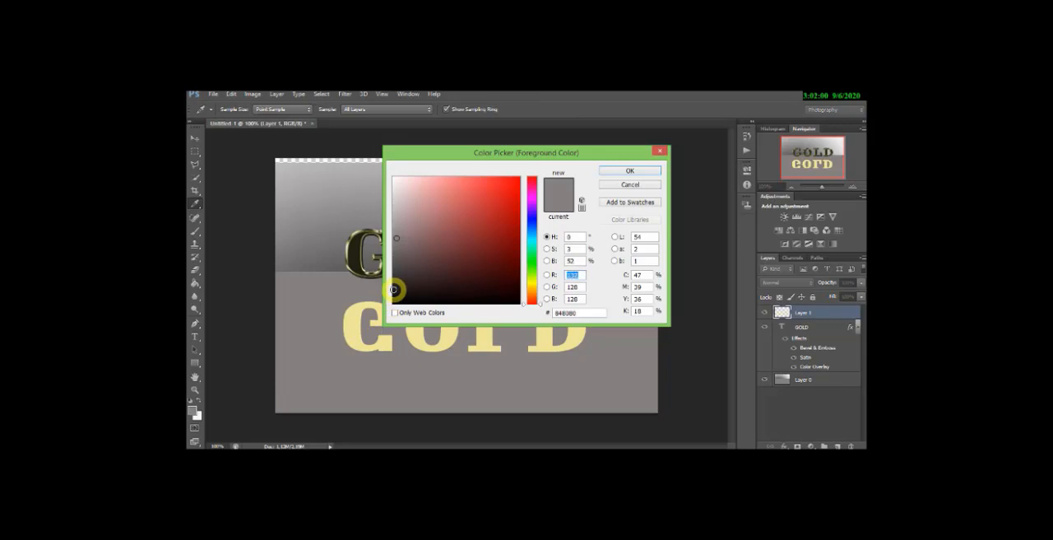
click(619, 173)
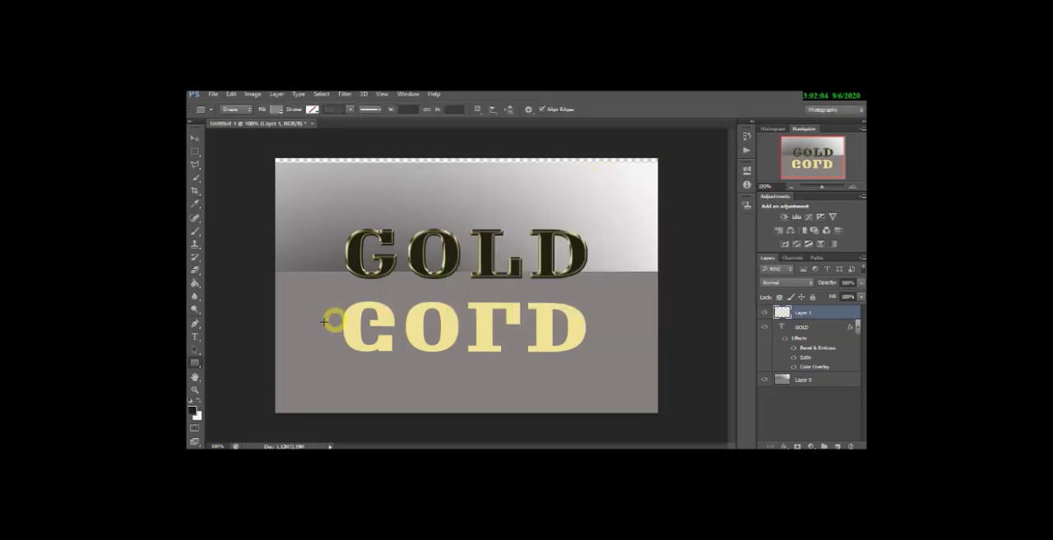
- Fill each of the four flipped letters on Layer 1 with the near-black using the Paint Bucket tool
click(195, 281)
click(382, 319)
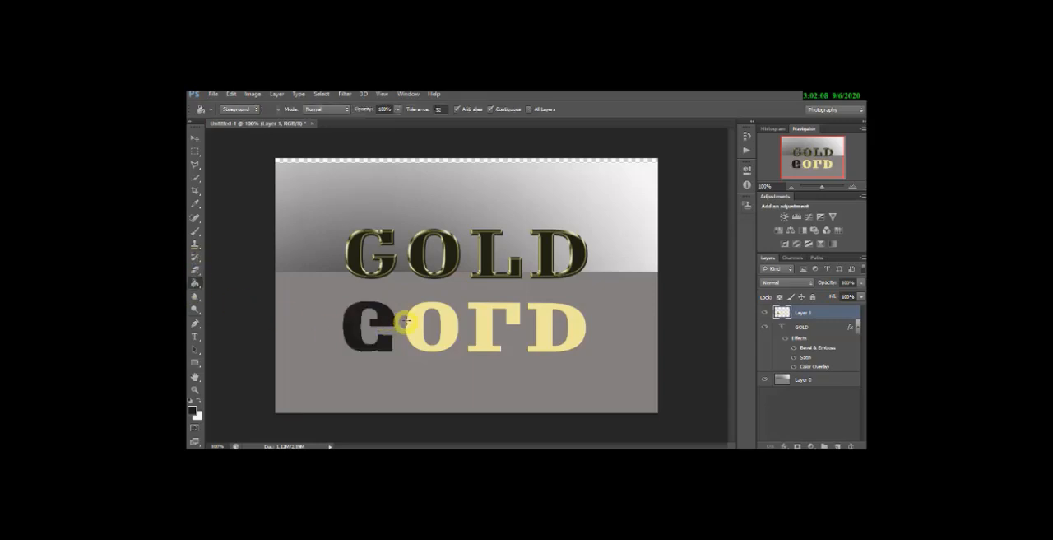
click(455, 323)
click(492, 325)
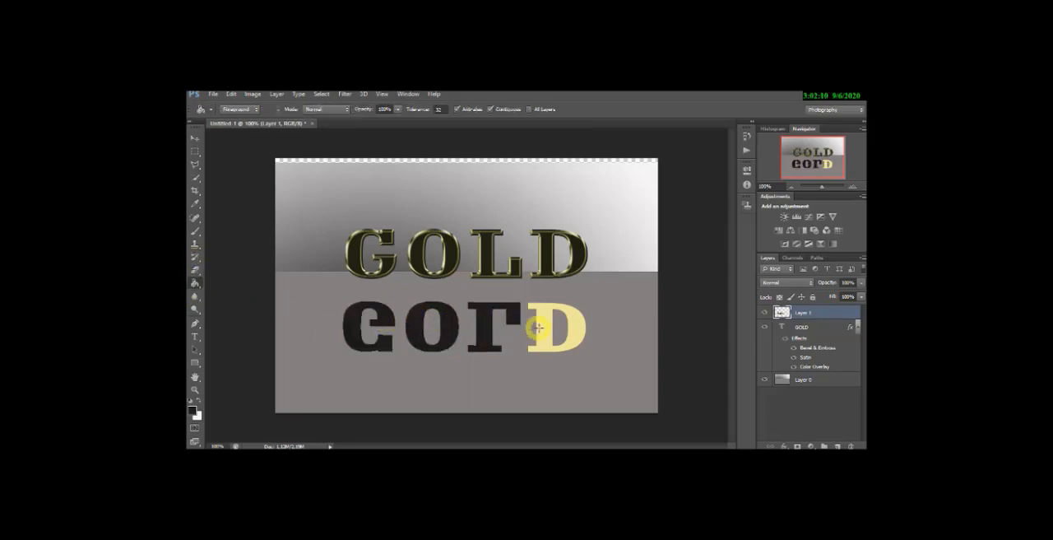
click(548, 329)
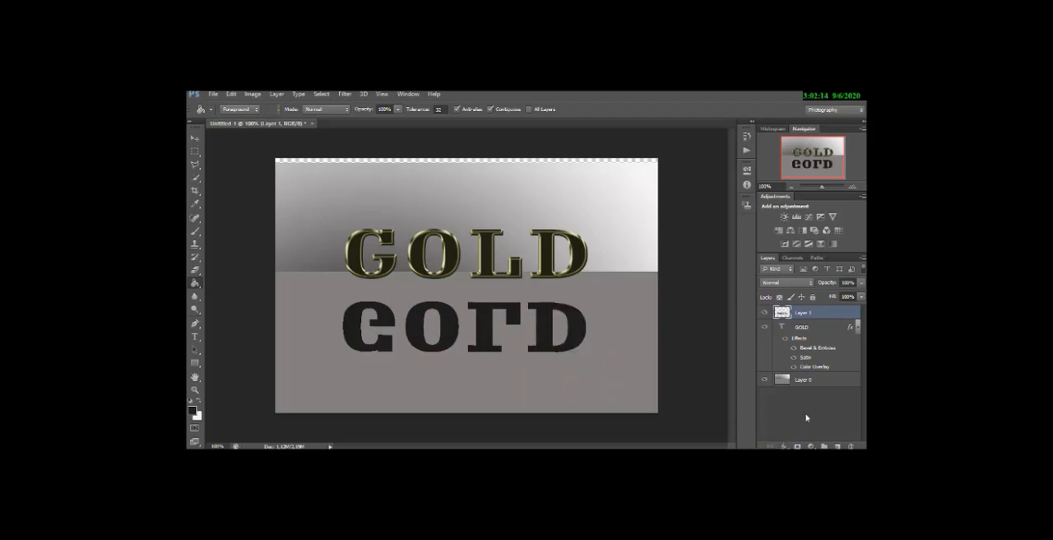
- Lower Layer 1's fill to below 20% and move the flipped word up closer to the styled GOLD text
click(862, 298)
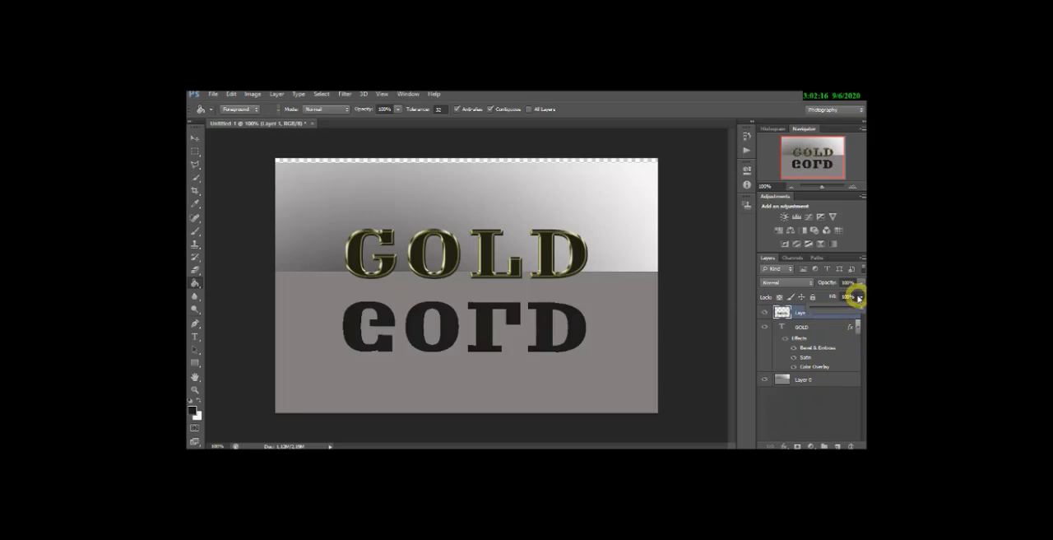
drag(856, 306, 819, 310)
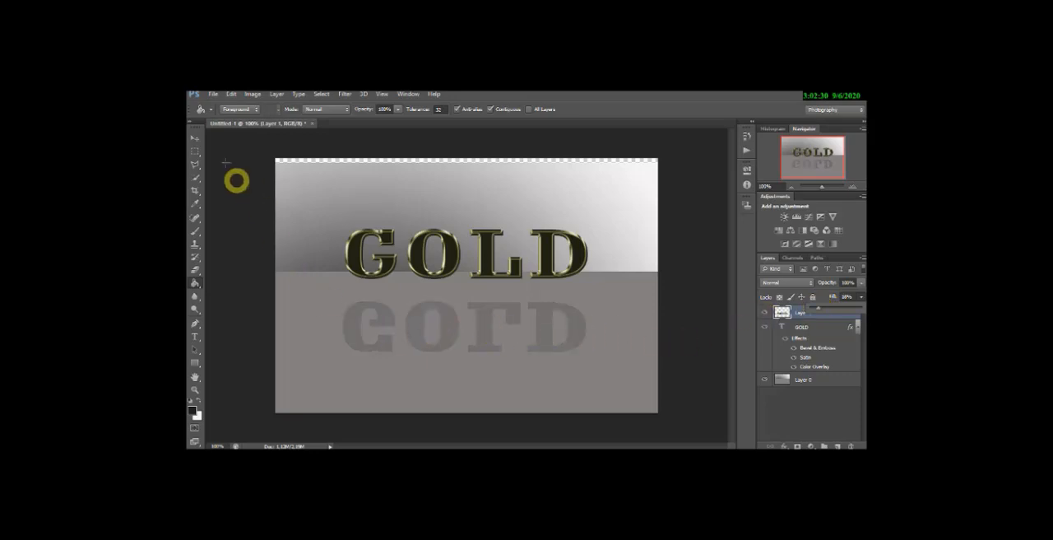
click(195, 137)
mouse_move(446, 334)
mouse_down()
mouse_move(452, 304)
mouse_move(450, 317)
mouse_up()
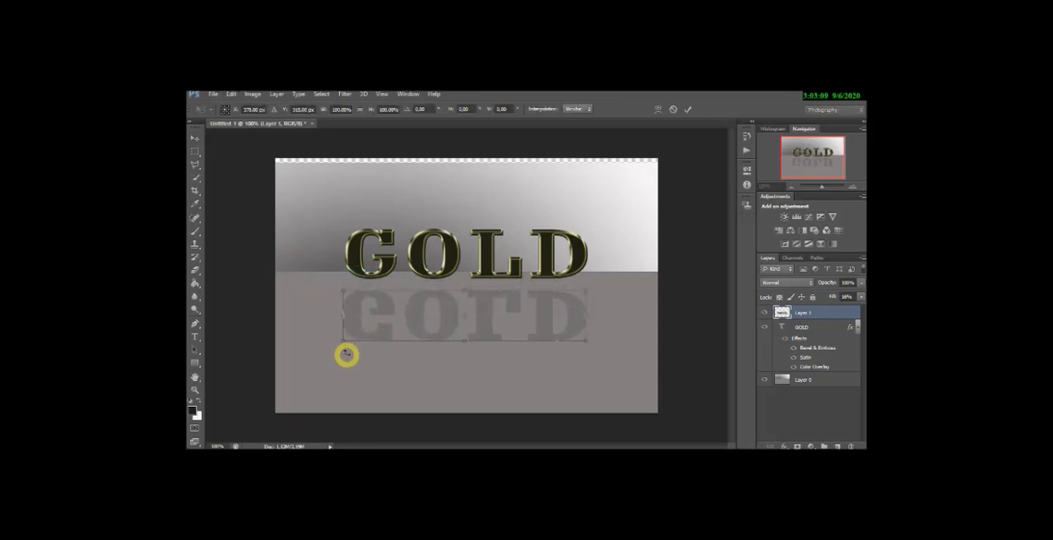
- Distort the flipped word so its lower edge slants left, and move it up against the base of the GOLD text
drag(344, 339, 315, 344)
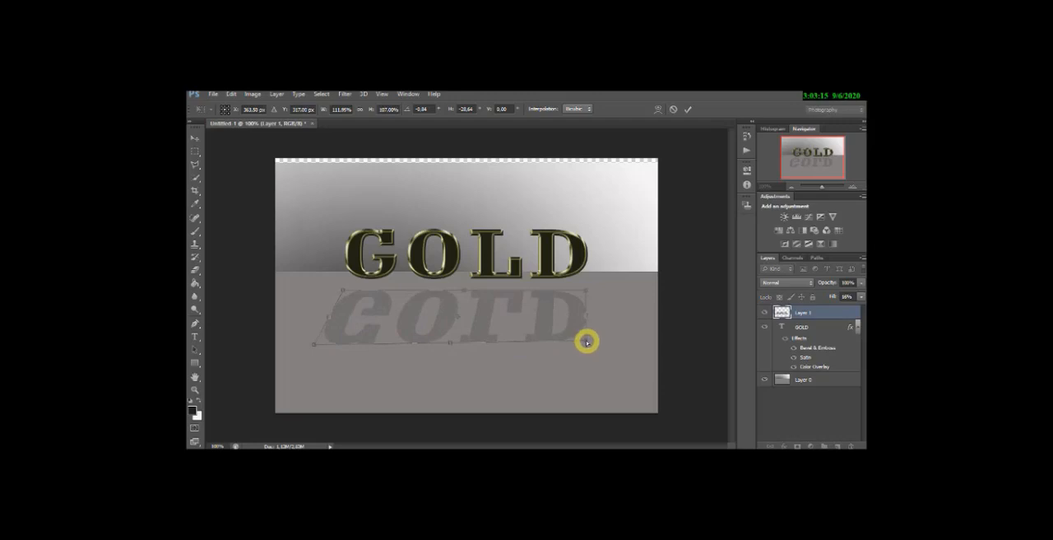
drag(585, 340, 568, 347)
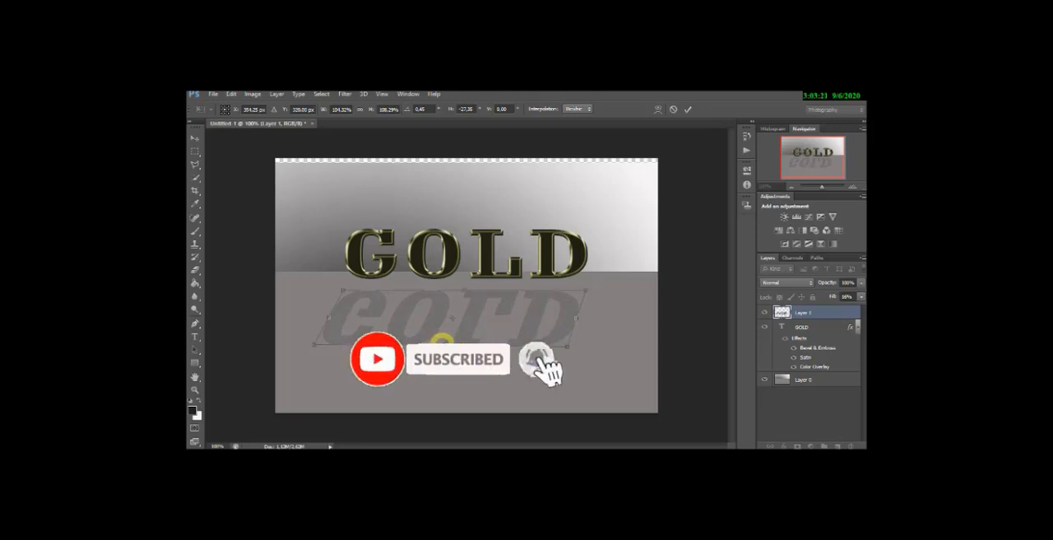
drag(441, 345, 444, 296)
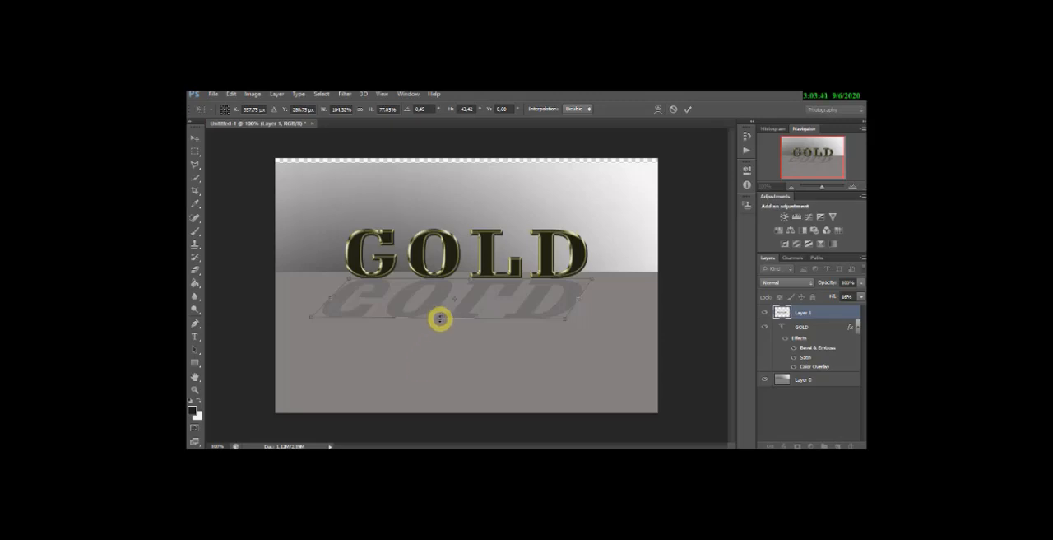
- Flatten the shadow to about 56% height, pull its lower-left corner outward, apply the transformation and nudge the shadow into place
drag(442, 315, 444, 308)
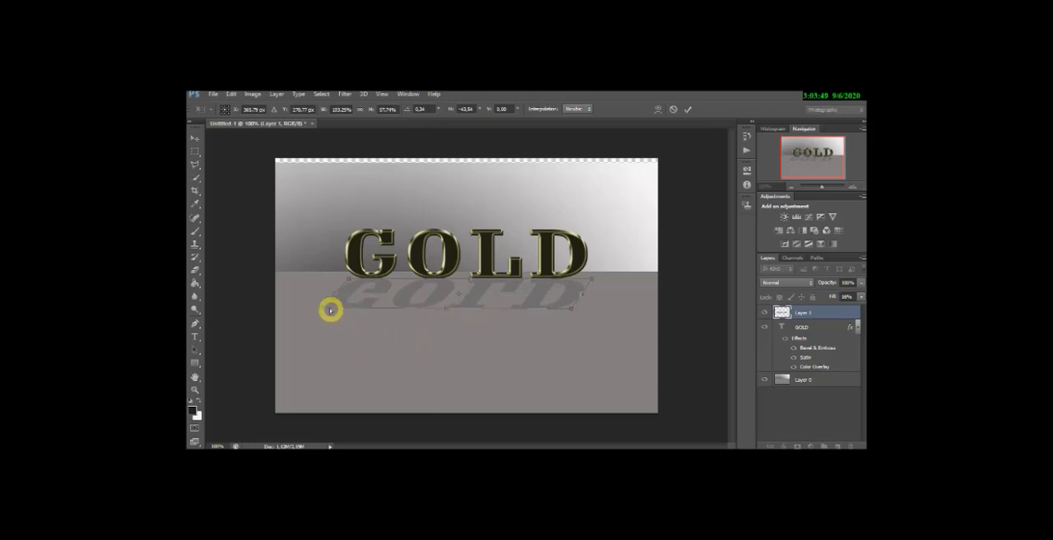
drag(320, 306, 312, 307)
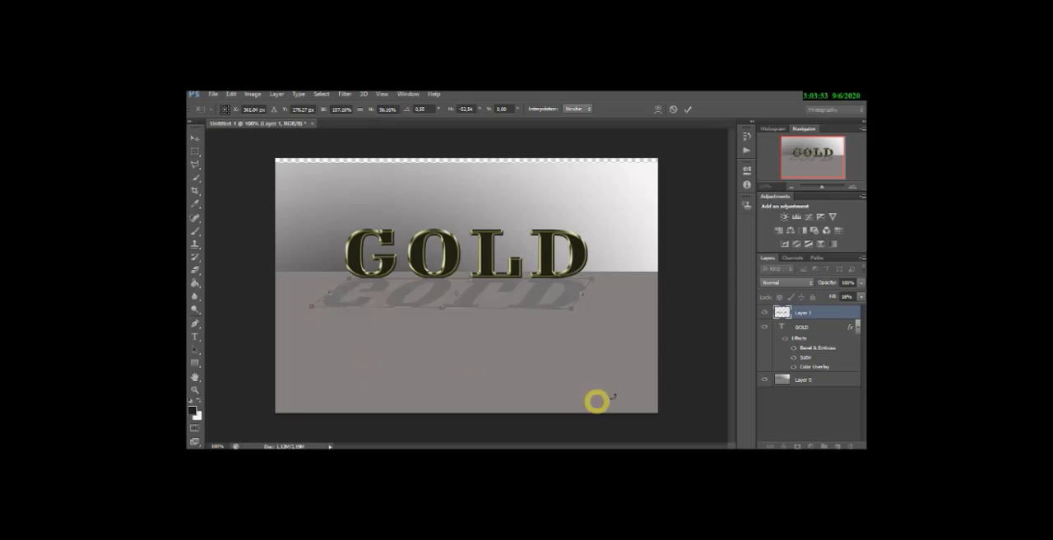
click(195, 138)
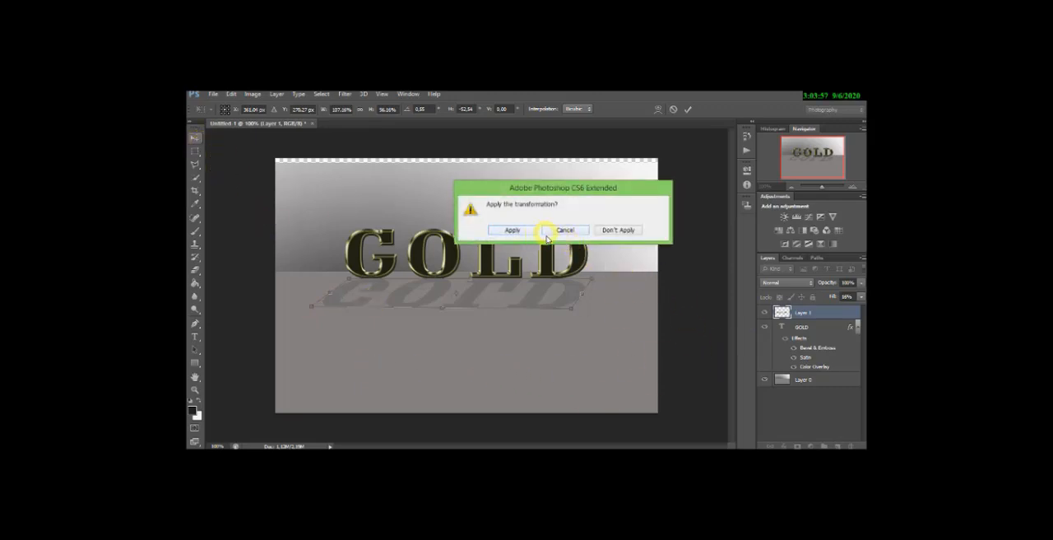
click(487, 350)
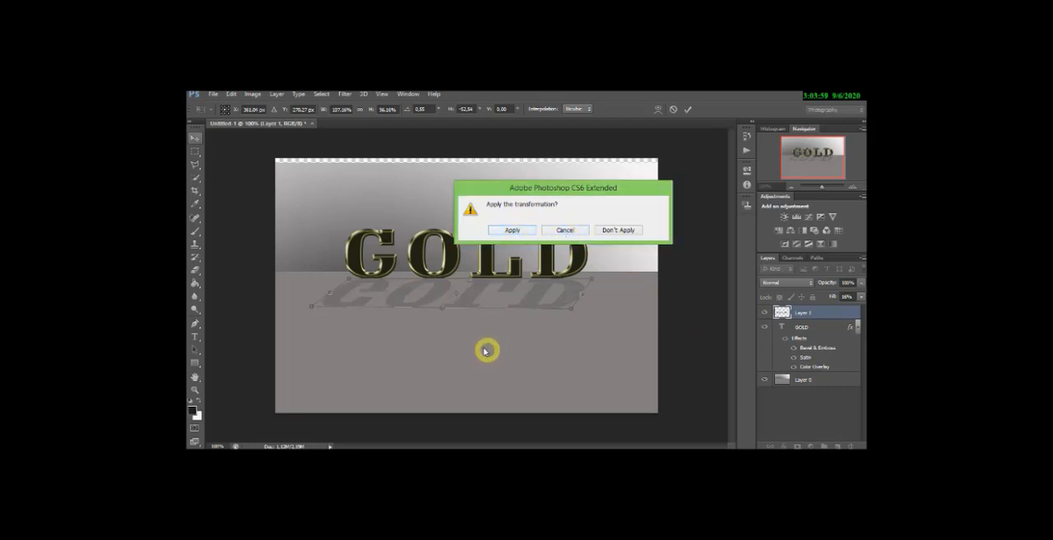
click(700, 167)
click(569, 230)
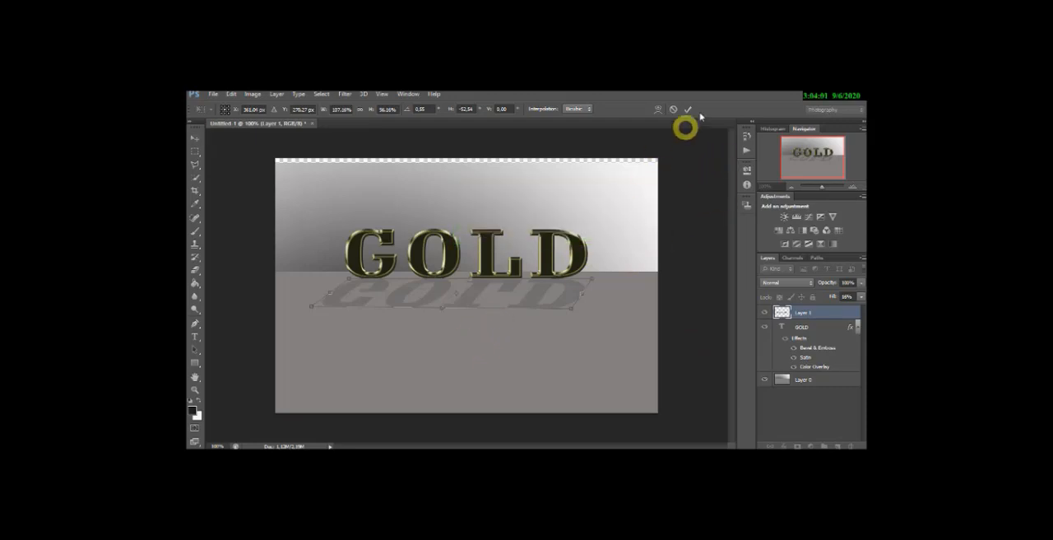
click(688, 108)
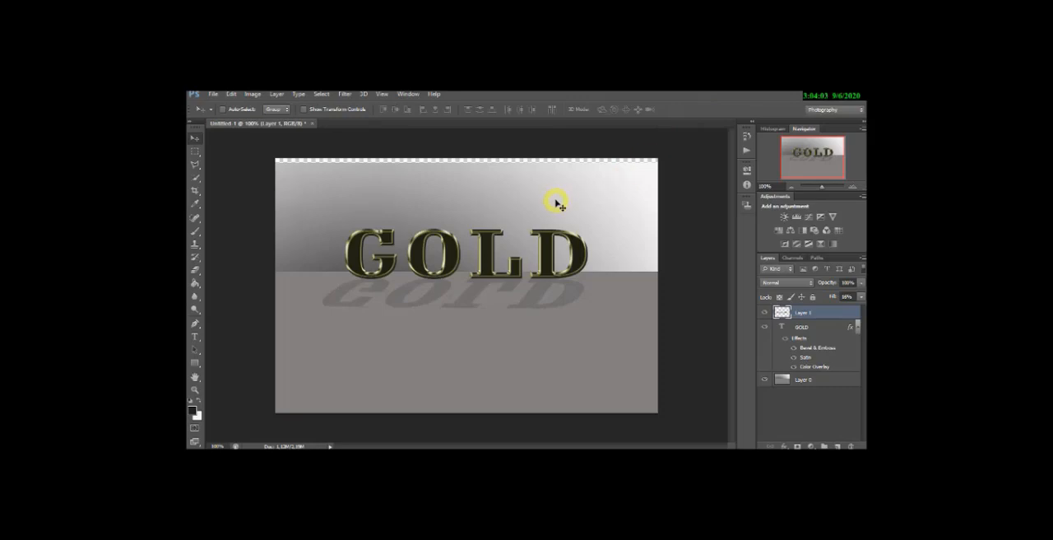
drag(557, 205, 558, 203)
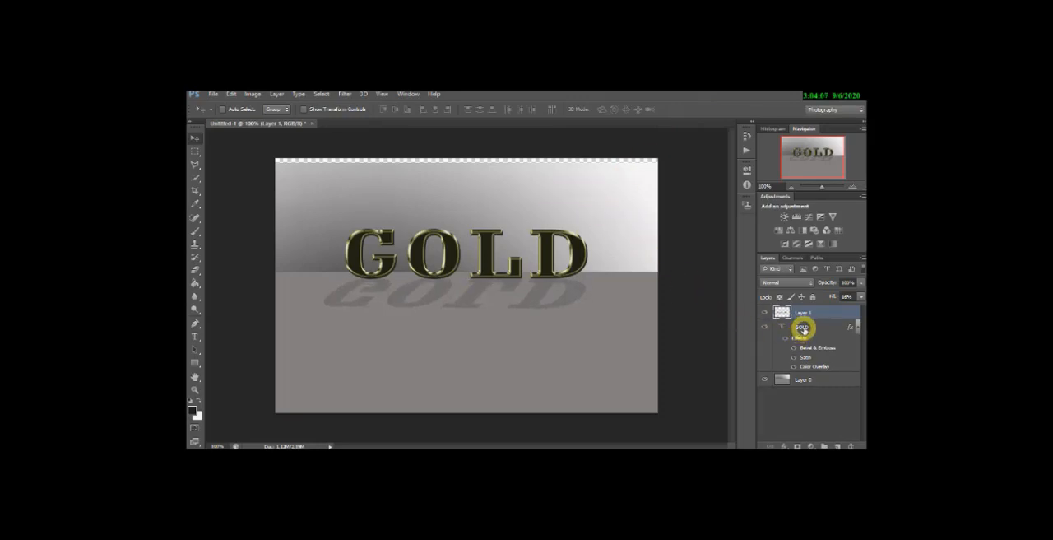
- Move the gradient background on Layer 0 so it covers the transparent strip along the canvas's upper edge
click(812, 381)
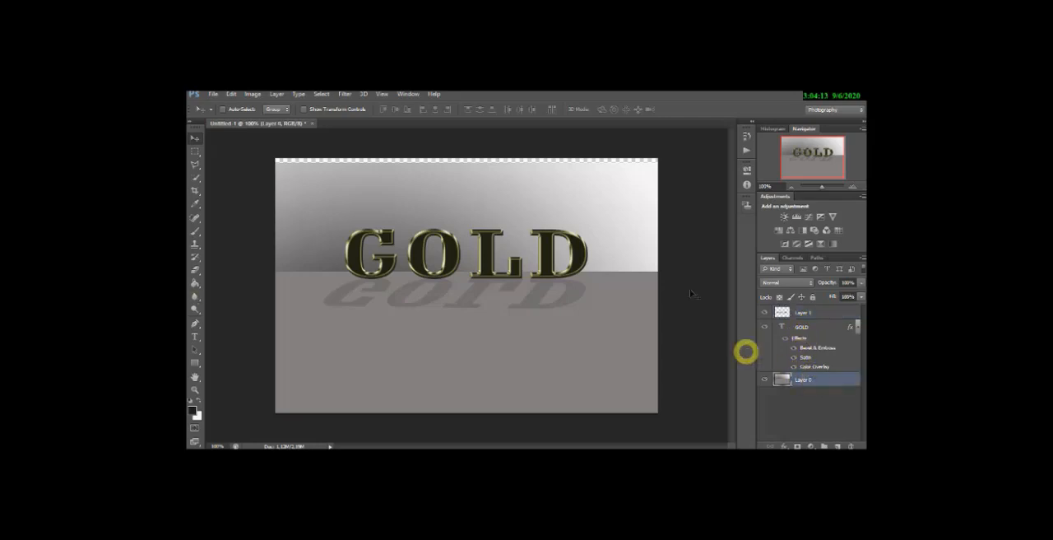
drag(597, 206, 594, 199)
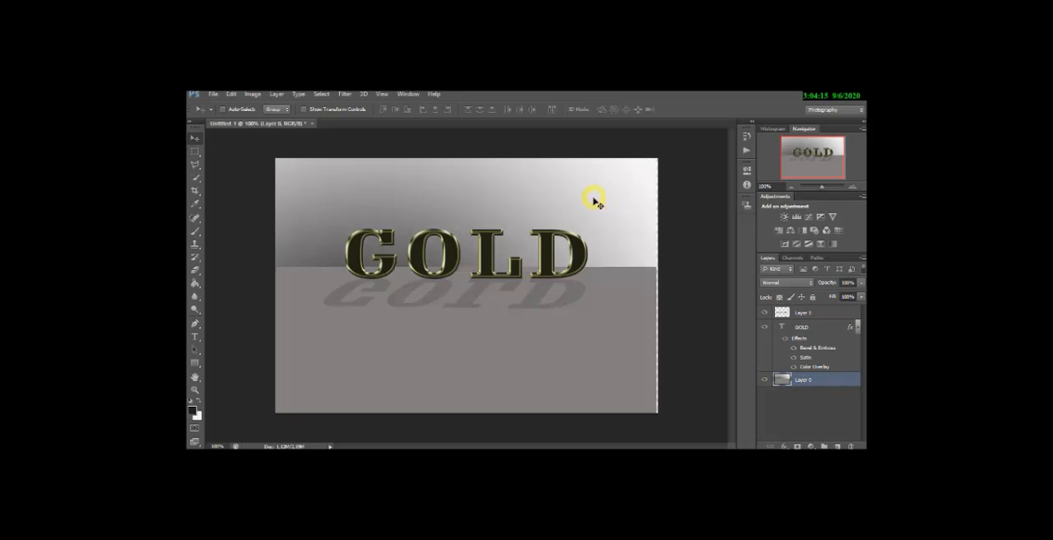
drag(592, 323, 594, 322)
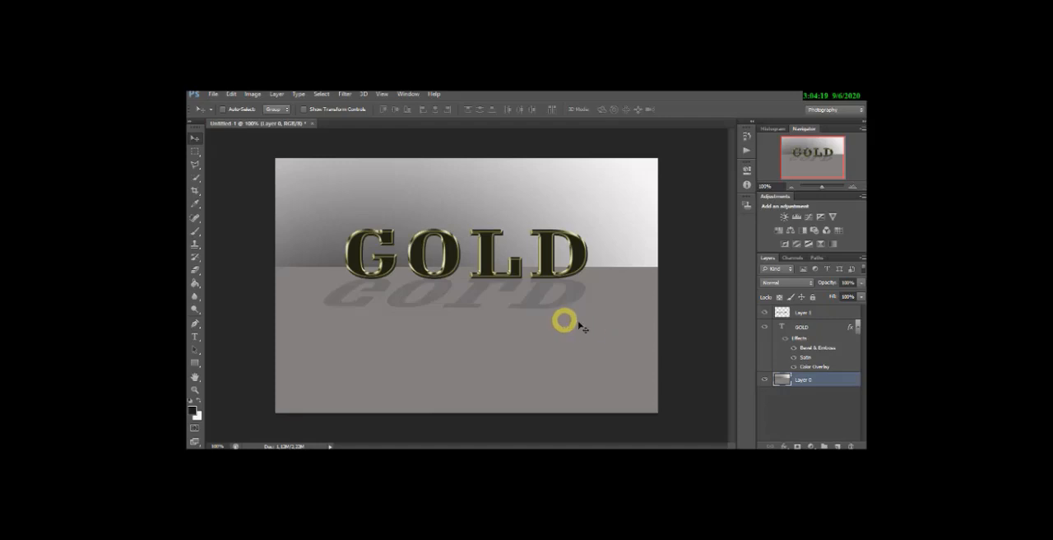
- Nudge the shadow on Layer 1 down and back up to meet the base of the GOLD text
click(804, 312)
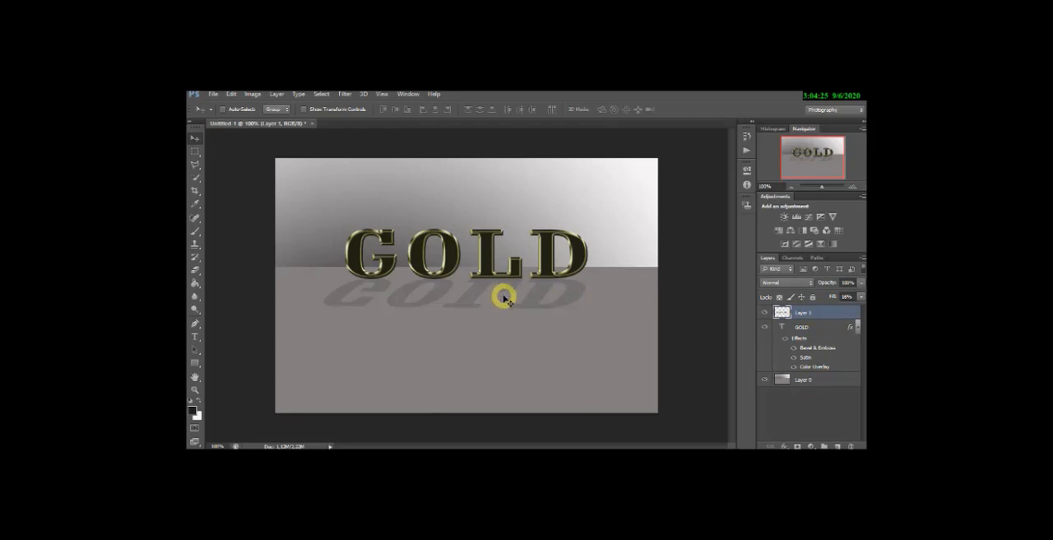
mouse_move(504, 299)
mouse_down()
mouse_move(498, 291)
mouse_move(504, 305)
mouse_up()
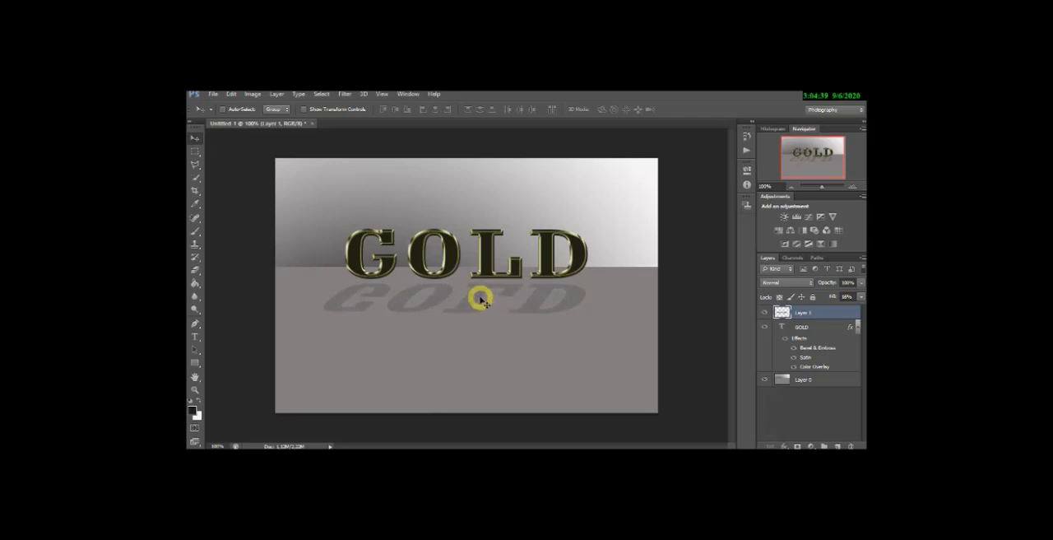
drag(480, 301, 480, 297)
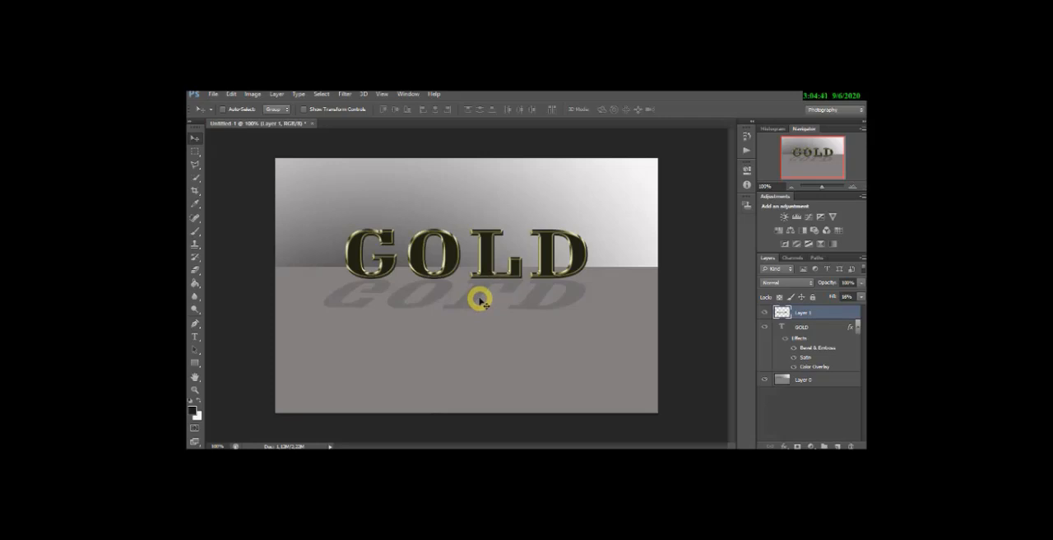